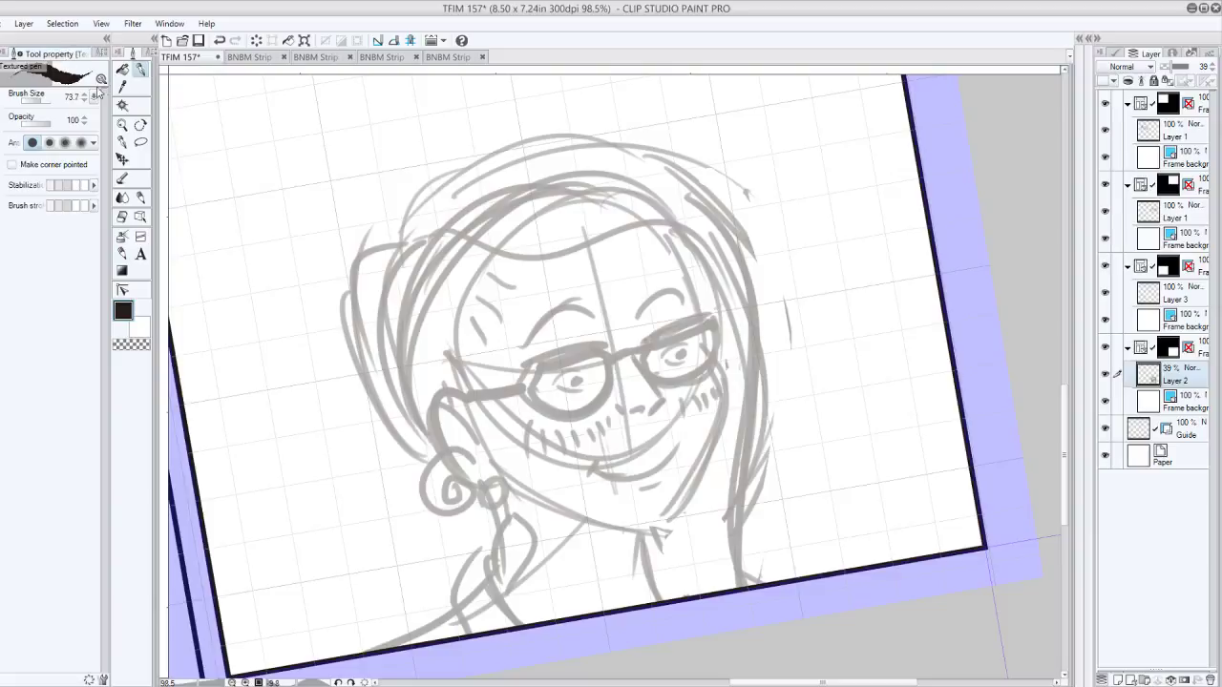
Choose the Mapping pen and add a new raster layer above the faded sketch layer for the inks
{"action": "left_click", "coordinate": [99, 55]}
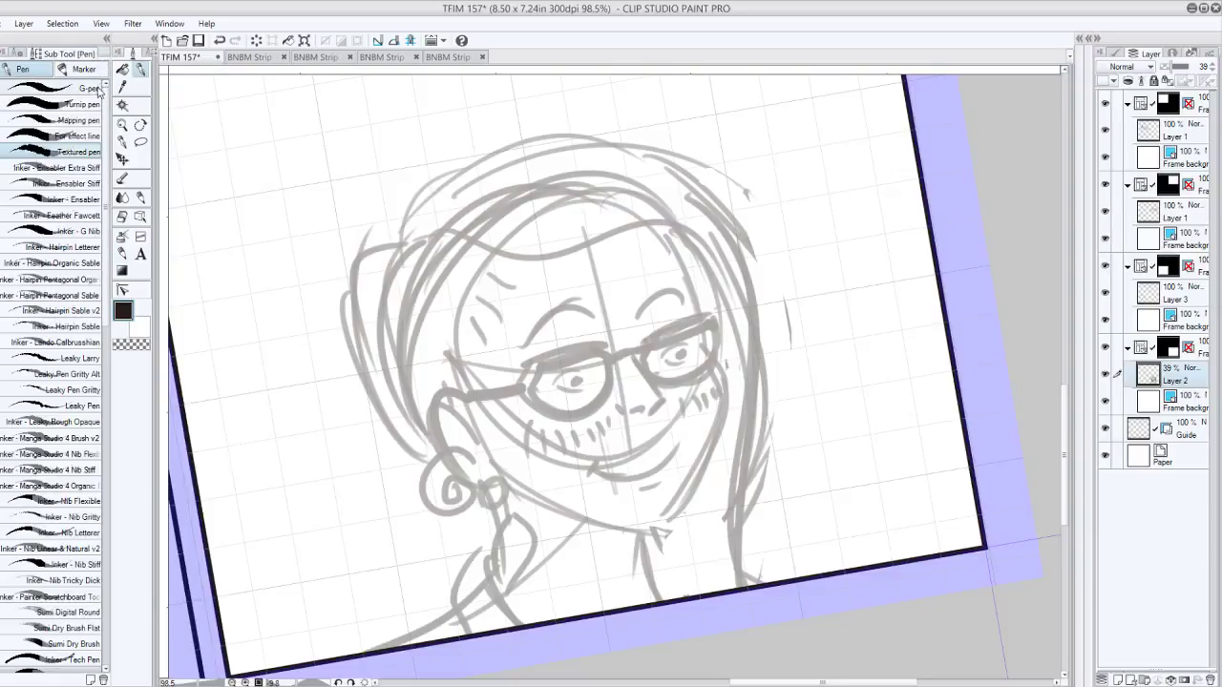
{"action": "left_click", "coordinate": [98, 122]}
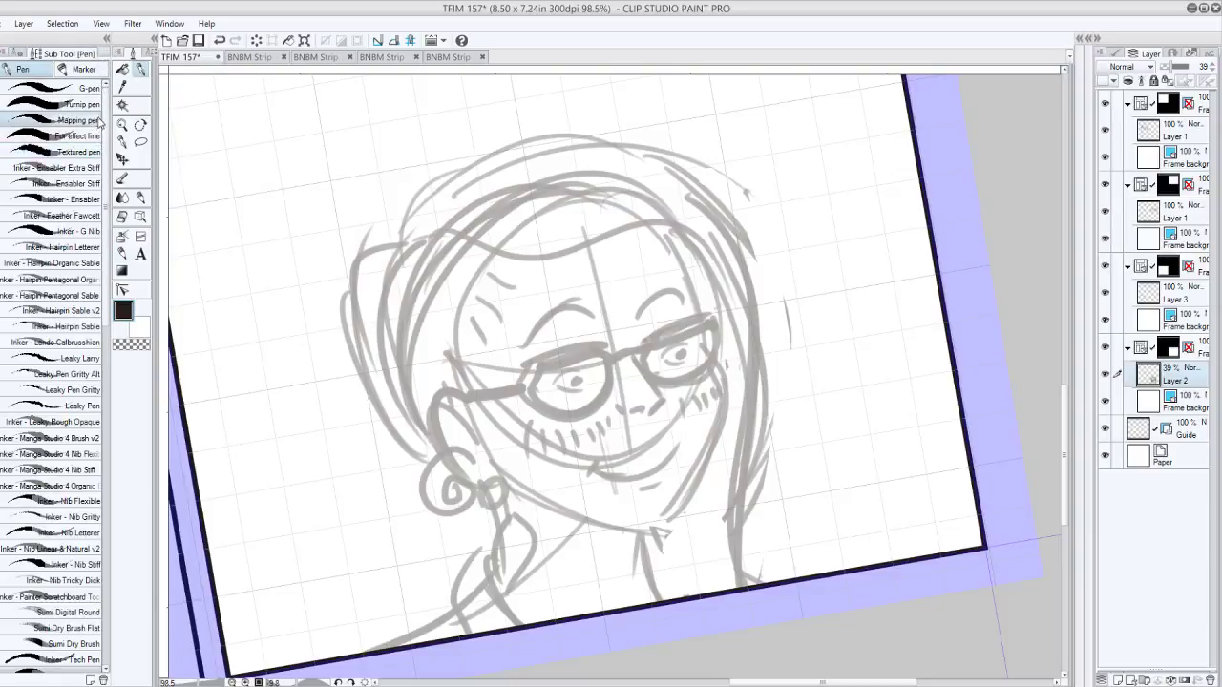
{"action": "mouse_move", "coordinate": [759, 339]}
{"action": "left_mouse_down"}
{"action": "mouse_move", "coordinate": [797, 313]}
{"action": "mouse_move", "coordinate": [936, 420]}
{"action": "left_mouse_up"}
{"action": "key", "text": "ctrl+z"}
{"action": "key", "text": "ctrl+shift+n"}
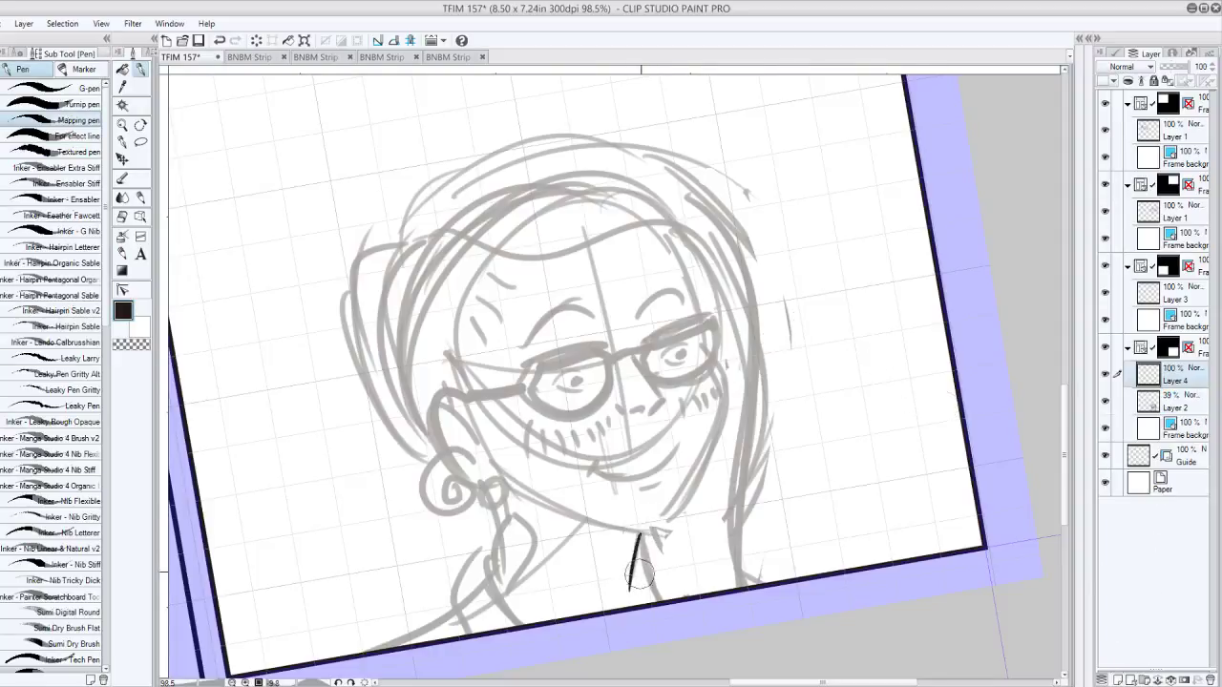
Ink a short neck line under the chin, and the ear with its inner folds and spiral earring
{"action": "left_click_drag", "start_coordinate": [638, 535], "coordinate": [630, 578]}
{"action": "key", "text": "ctrl+z"}
{"action": "left_click_drag", "start_coordinate": [476, 397], "coordinate": [447, 483]}
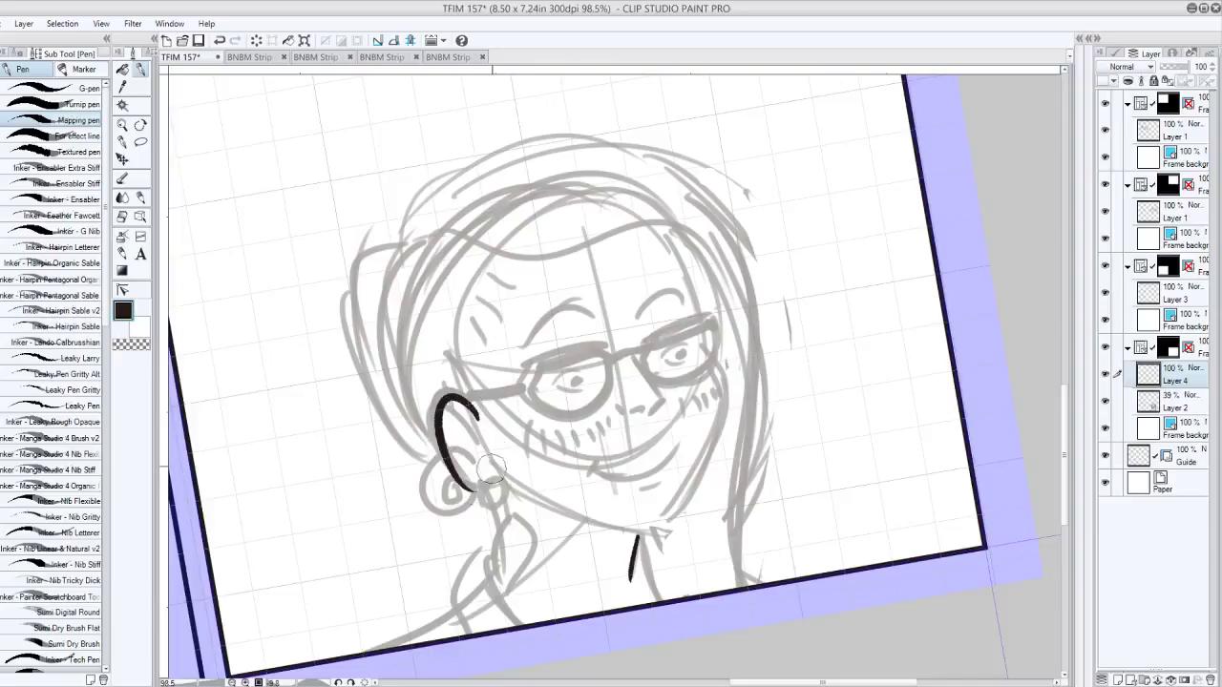
{"action": "key", "text": "ctrl+z"}
{"action": "left_click_drag", "start_coordinate": [471, 412], "coordinate": [441, 483]}
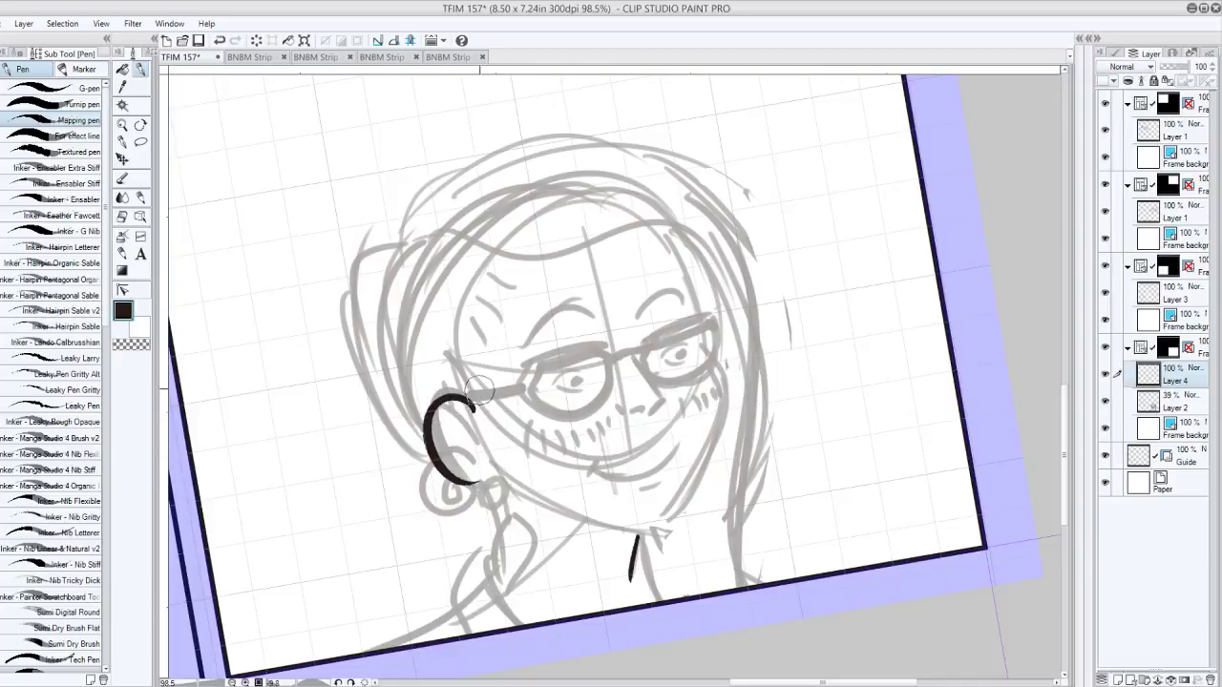
{"action": "key", "text": "ctrl+z"}
{"action": "mouse_move", "coordinate": [474, 408]}
{"action": "left_mouse_down"}
{"action": "mouse_move", "coordinate": [445, 469]}
{"action": "mouse_move", "coordinate": [490, 485]}
{"action": "left_mouse_up"}
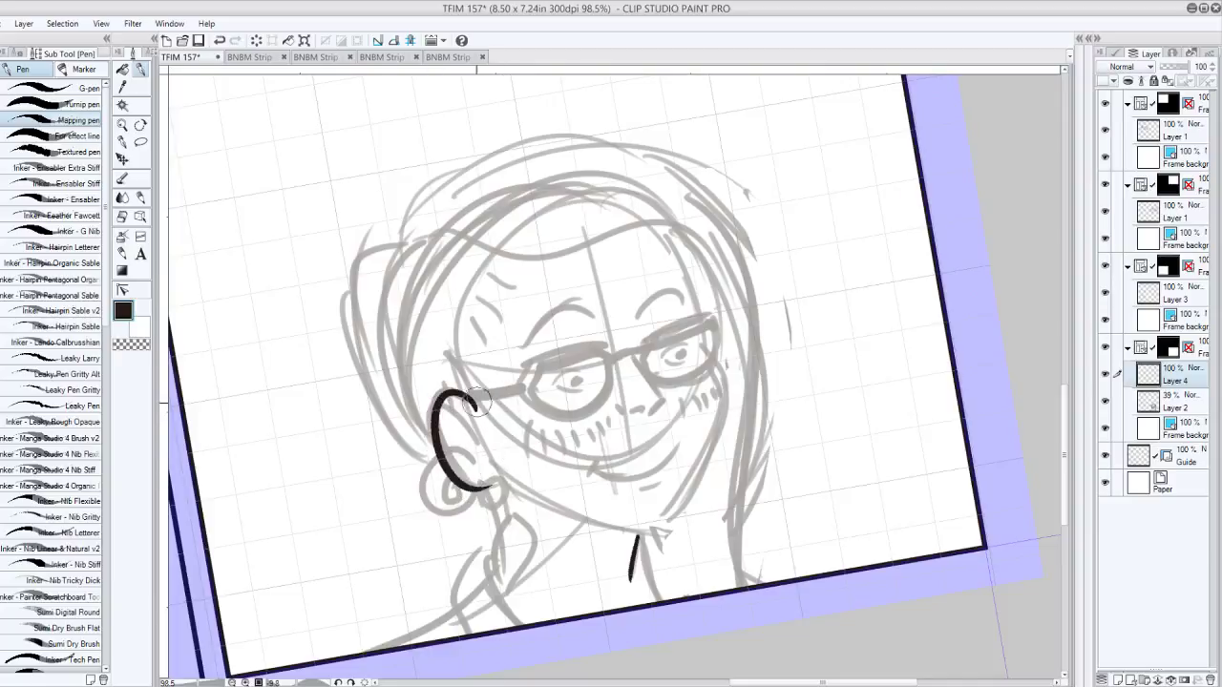
{"action": "mouse_move", "coordinate": [469, 415]}
{"action": "left_mouse_down"}
{"action": "mouse_move", "coordinate": [449, 439]}
{"action": "mouse_move", "coordinate": [474, 467]}
{"action": "mouse_move", "coordinate": [431, 467]}
{"action": "mouse_move", "coordinate": [456, 520]}
{"action": "mouse_move", "coordinate": [446, 496]}
{"action": "left_mouse_up"}
{"action": "key", "text": "ctrl+z"}
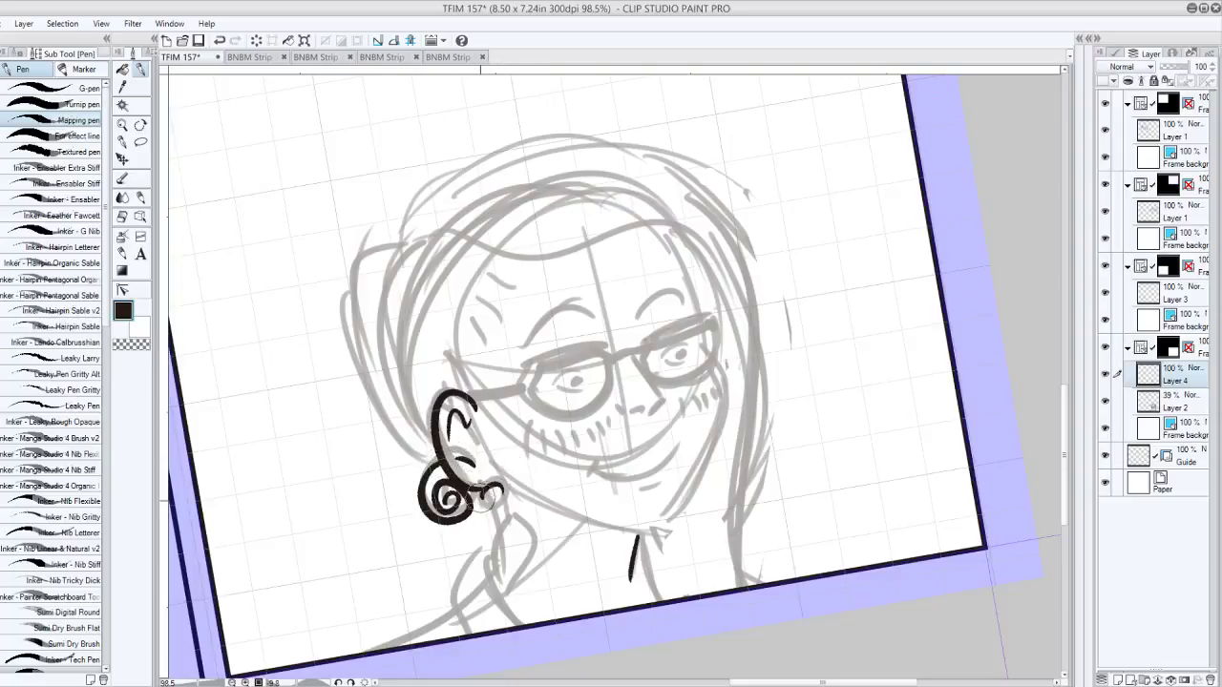
Ink a small skull stud on the earlobe with beads hanging beneath it
{"action": "mouse_move", "coordinate": [485, 494]}
{"action": "left_mouse_down"}
{"action": "mouse_move", "coordinate": [518, 510]}
{"action": "mouse_move", "coordinate": [495, 516]}
{"action": "left_mouse_up"}
{"action": "key", "text": "ctrl+z"}
{"action": "key", "text": "ctrl+z"}
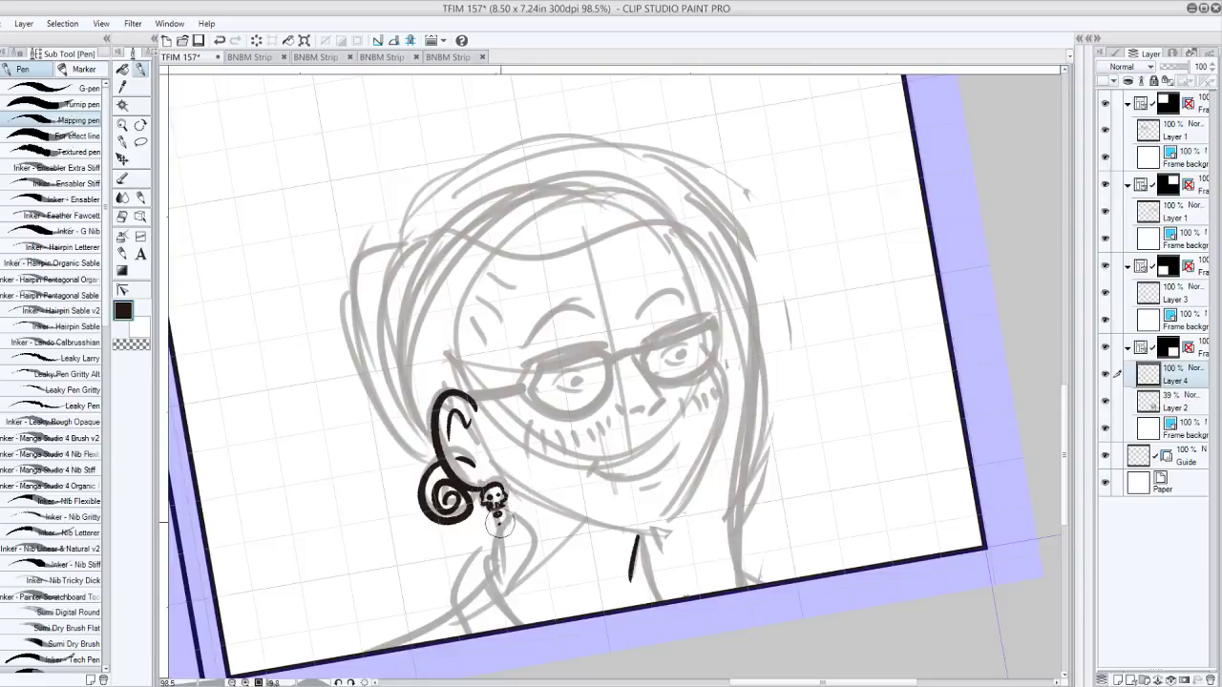
{"action": "key", "text": "ctrl+z"}
Ink a pointed leaf-shaped pendant hanging from the earring's beads
{"action": "left_click_drag", "start_coordinate": [500, 540], "coordinate": [514, 625]}
{"action": "key", "text": "ctrl+z"}
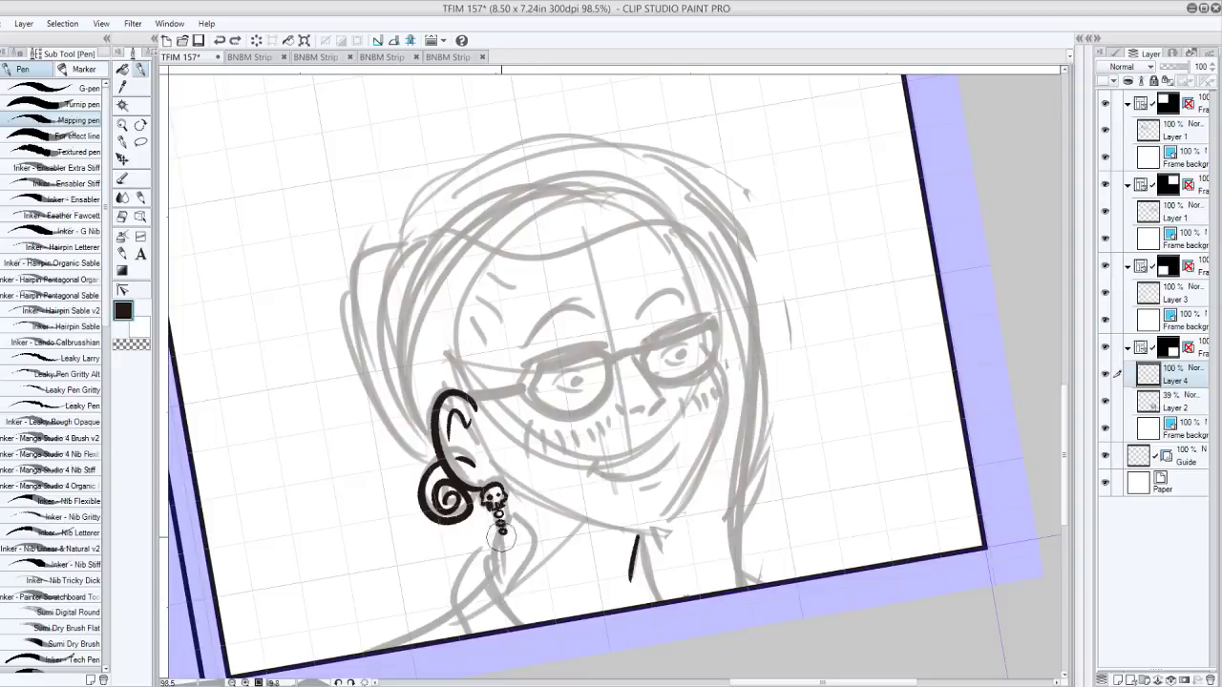
{"action": "mouse_move", "coordinate": [499, 541]}
{"action": "left_mouse_down"}
{"action": "mouse_move", "coordinate": [492, 569]}
{"action": "mouse_move", "coordinate": [522, 607]}
{"action": "left_mouse_up"}
{"action": "key", "text": "ctrl+z"}
{"action": "left_click_drag", "start_coordinate": [500, 536], "coordinate": [516, 594]}
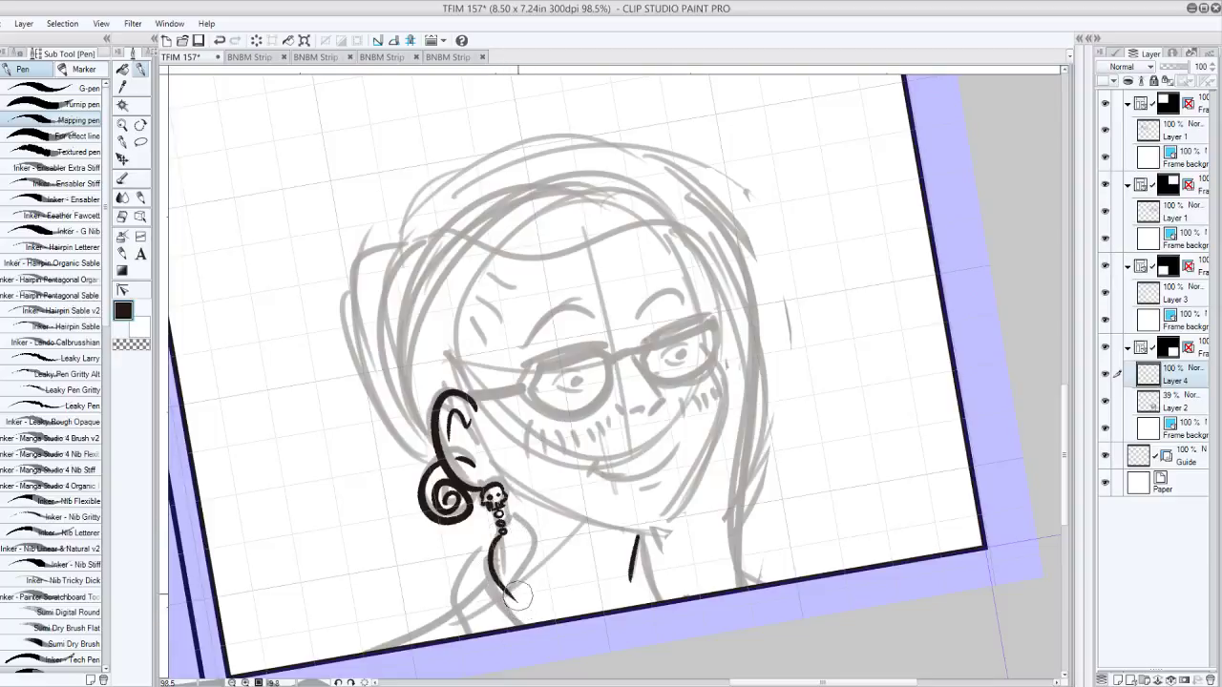
{"action": "mouse_move", "coordinate": [508, 534]}
{"action": "left_mouse_down"}
{"action": "mouse_move", "coordinate": [527, 583]}
{"action": "mouse_move", "coordinate": [512, 533]}
{"action": "mouse_move", "coordinate": [520, 608]}
{"action": "left_mouse_up"}
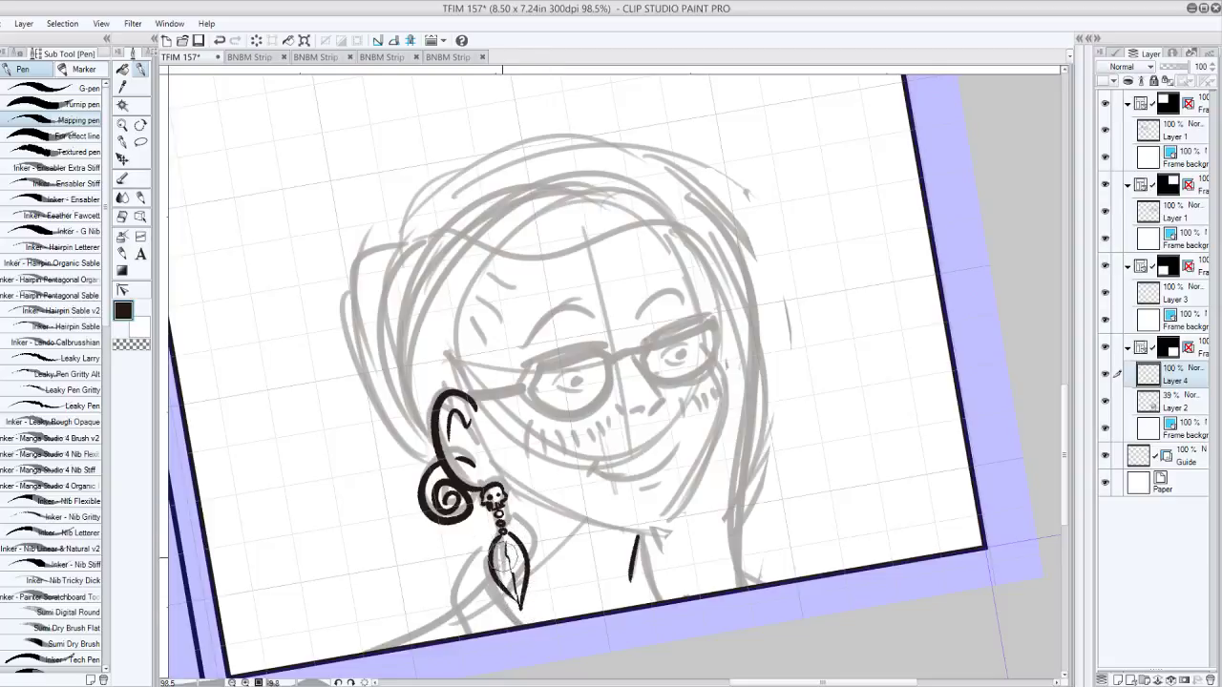
Ink the neck and shoulder lines around the pendant, down to the panel's bottom border
{"action": "left_click_drag", "start_coordinate": [488, 556], "coordinate": [535, 649]}
{"action": "key", "text": "ctrl+z"}
{"action": "left_click_drag", "start_coordinate": [488, 556], "coordinate": [530, 639]}
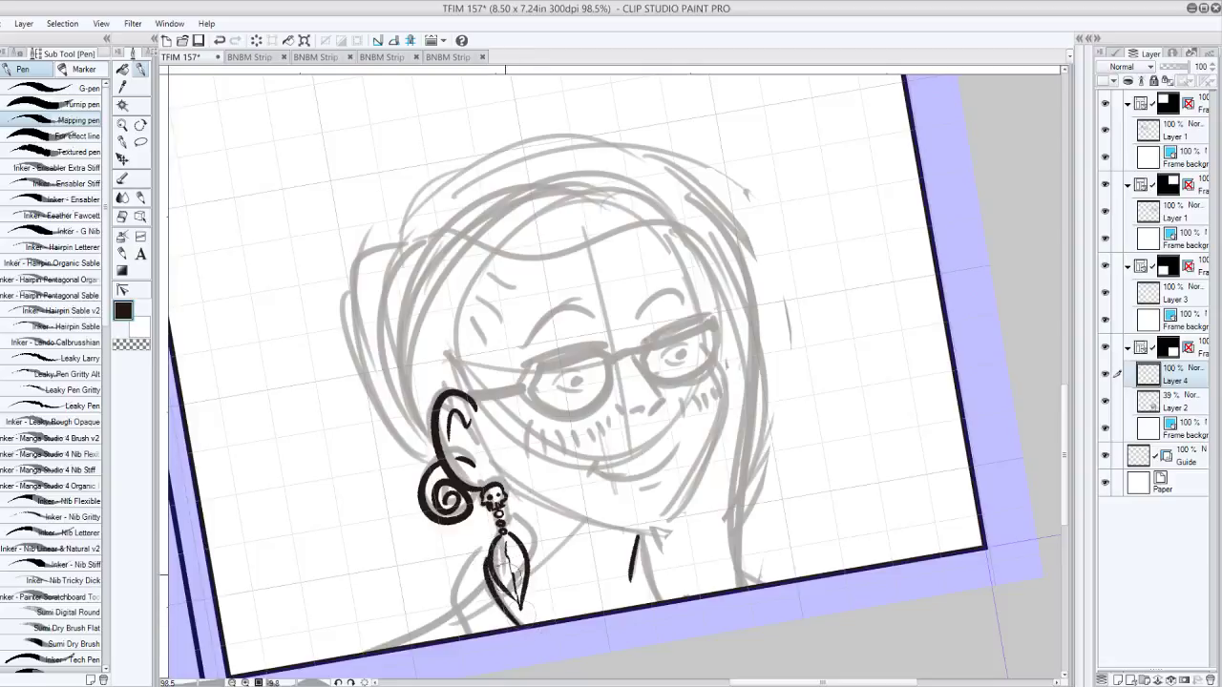
{"action": "left_click_drag", "start_coordinate": [489, 546], "coordinate": [467, 632]}
{"action": "key", "text": "ctrl+z"}
{"action": "mouse_move", "coordinate": [487, 542]}
{"action": "left_mouse_down"}
{"action": "mouse_move", "coordinate": [467, 634]}
{"action": "mouse_move", "coordinate": [397, 648]}
{"action": "left_mouse_up"}
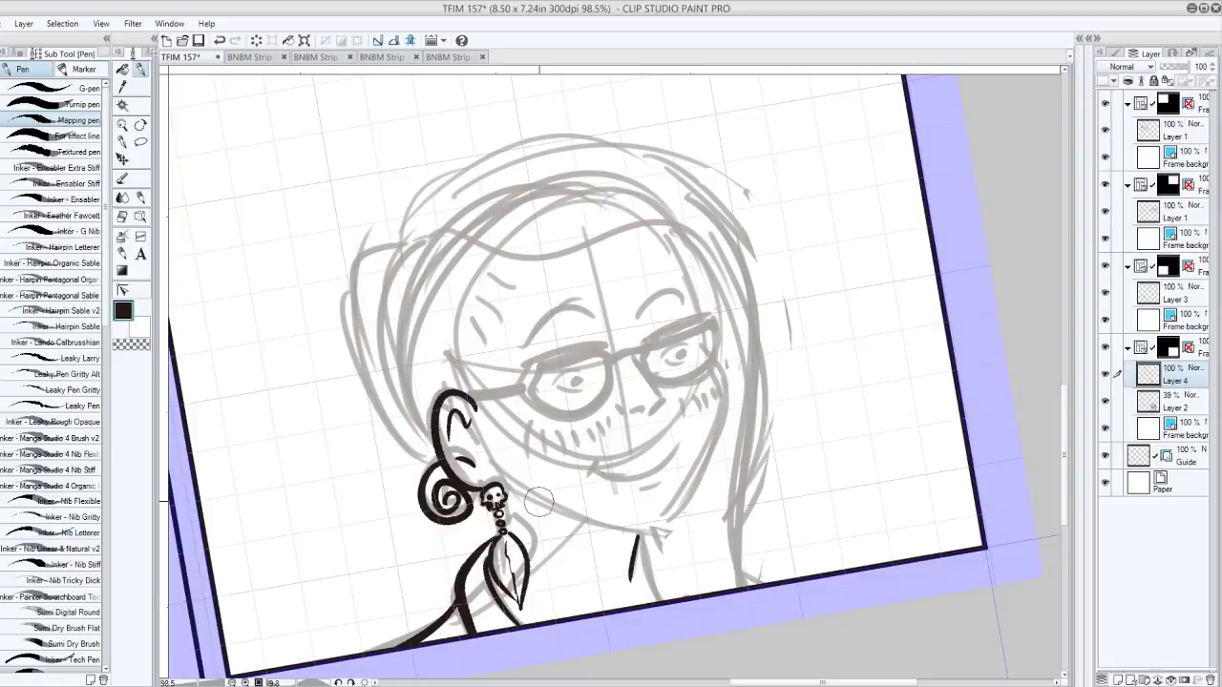
Ink the nose with its nostrils and a row of short hatching strokes along the temple above the ear
{"action": "left_click_drag", "start_coordinate": [539, 502], "coordinate": [623, 594]}
{"action": "mouse_move", "coordinate": [588, 340]}
{"action": "left_mouse_down"}
{"action": "mouse_move", "coordinate": [606, 373]}
{"action": "mouse_move", "coordinate": [575, 365]}
{"action": "mouse_move", "coordinate": [594, 381]}
{"action": "mouse_move", "coordinate": [569, 371]}
{"action": "mouse_move", "coordinate": [574, 389]}
{"action": "mouse_move", "coordinate": [562, 373]}
{"action": "mouse_move", "coordinate": [592, 343]}
{"action": "mouse_move", "coordinate": [588, 358]}
{"action": "mouse_move", "coordinate": [589, 340]}
{"action": "mouse_move", "coordinate": [598, 365]}
{"action": "mouse_move", "coordinate": [569, 377]}
{"action": "mouse_move", "coordinate": [583, 403]}
{"action": "mouse_move", "coordinate": [561, 349]}
{"action": "mouse_move", "coordinate": [571, 400]}
{"action": "mouse_move", "coordinate": [545, 469]}
{"action": "left_mouse_up"}
{"action": "key", "text": "ctrl+z"}
{"action": "key", "text": "ctrl+z"}
{"action": "key", "text": "ctrl+z"}
{"action": "key", "text": "ctrl+z"}
{"action": "mouse_move", "coordinate": [754, 430]}
{"action": "left_mouse_down"}
{"action": "mouse_move", "coordinate": [750, 386]}
{"action": "mouse_move", "coordinate": [711, 311]}
{"action": "mouse_move", "coordinate": [699, 362]}
{"action": "mouse_move", "coordinate": [685, 344]}
{"action": "mouse_move", "coordinate": [700, 372]}
{"action": "mouse_move", "coordinate": [688, 389]}
{"action": "mouse_move", "coordinate": [663, 387]}
{"action": "left_mouse_up"}
{"action": "key", "text": "ctrl+z"}
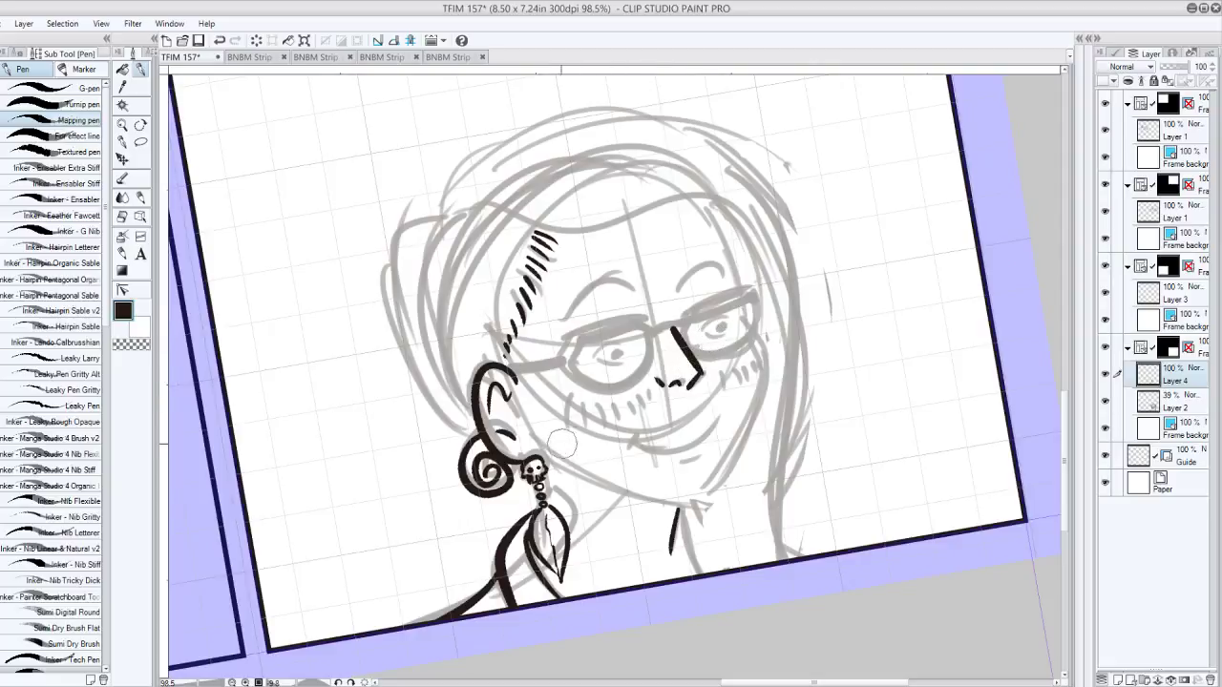
Ink the jawline as one tapered curve from the skull earring to the chin
{"action": "left_click_drag", "start_coordinate": [548, 465], "coordinate": [684, 503]}
{"action": "key", "text": "ctrl+z"}
{"action": "left_click_drag", "start_coordinate": [549, 465], "coordinate": [689, 510]}
{"action": "key", "text": "ctrl+z"}
{"action": "left_click_drag", "start_coordinate": [549, 465], "coordinate": [710, 512]}
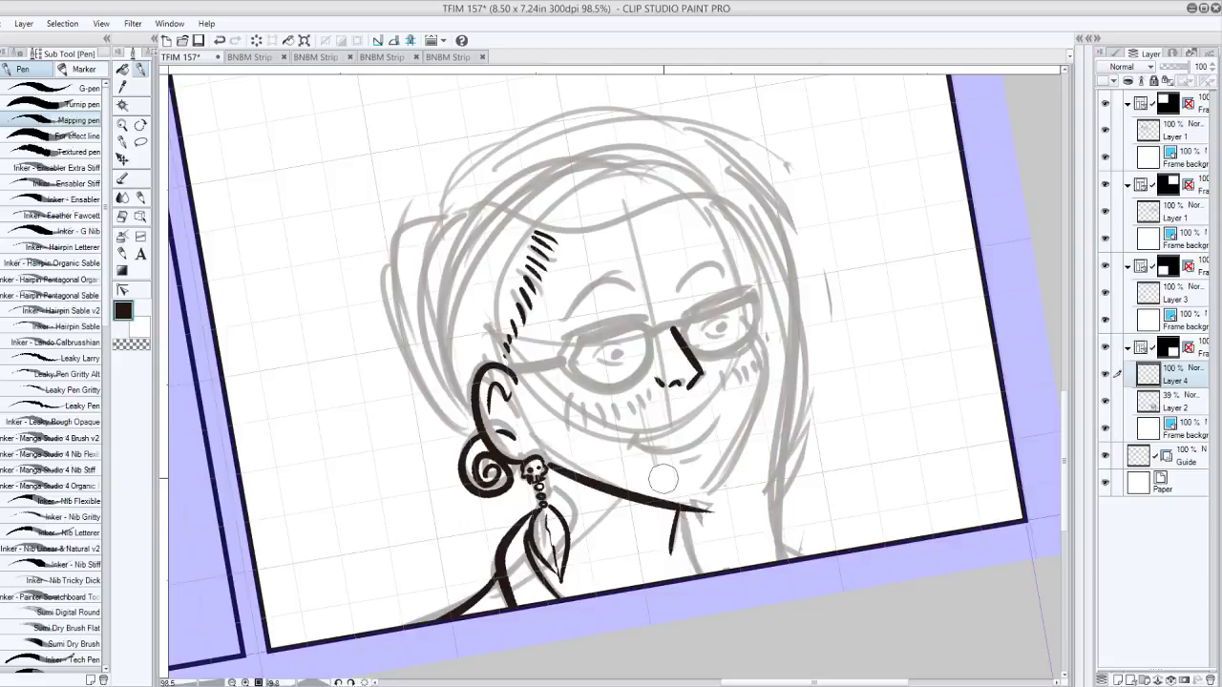
{"action": "key", "text": "ctrl+z"}
{"action": "mouse_move", "coordinate": [549, 468]}
{"action": "left_mouse_down"}
{"action": "mouse_move", "coordinate": [652, 499]}
{"action": "mouse_move", "coordinate": [711, 497]}
{"action": "left_mouse_up"}
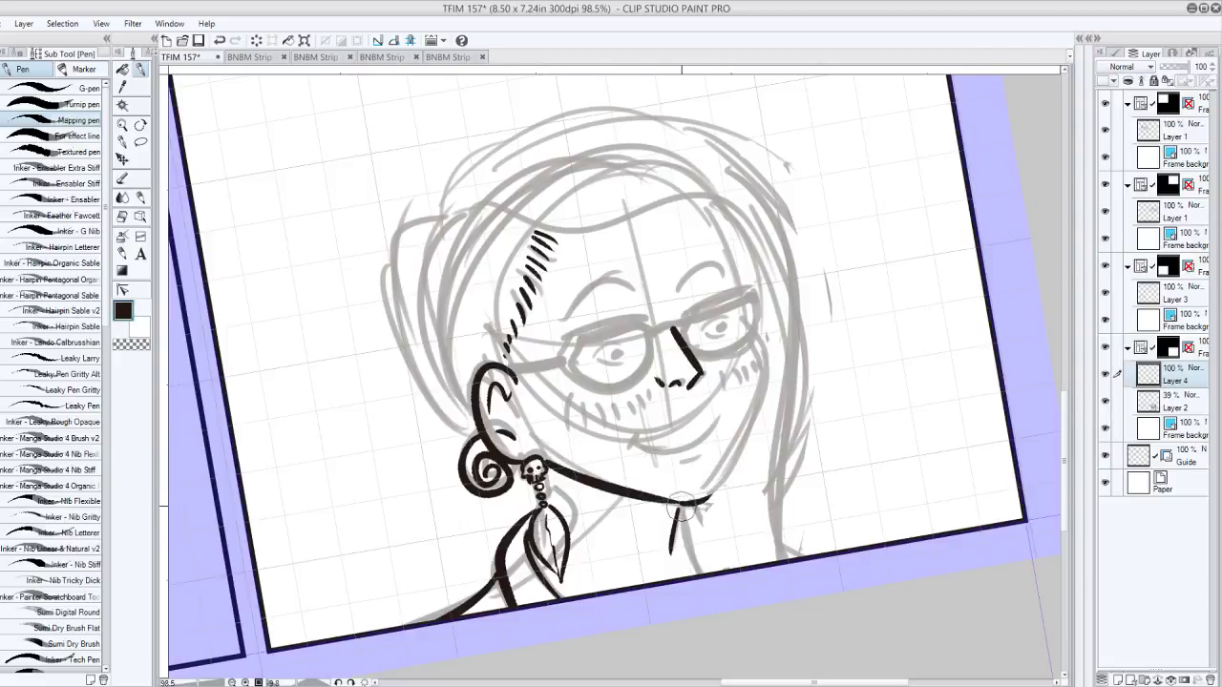
Ink the far side of the face from beside the glasses down to the chin, joining the jawline
{"action": "mouse_move", "coordinate": [755, 336]}
{"action": "left_mouse_down"}
{"action": "mouse_move", "coordinate": [760, 370]}
{"action": "mouse_move", "coordinate": [707, 497]}
{"action": "left_mouse_up"}
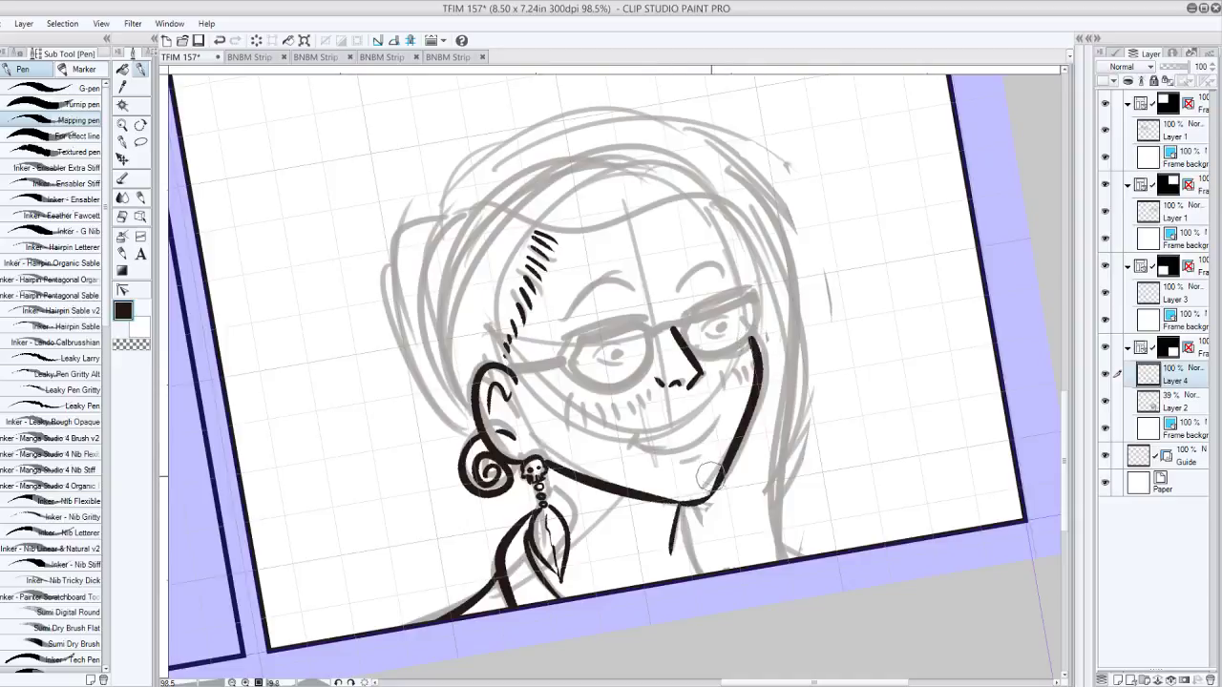
{"action": "key", "text": "ctrl+z"}
{"action": "left_click_drag", "start_coordinate": [760, 336], "coordinate": [716, 482]}
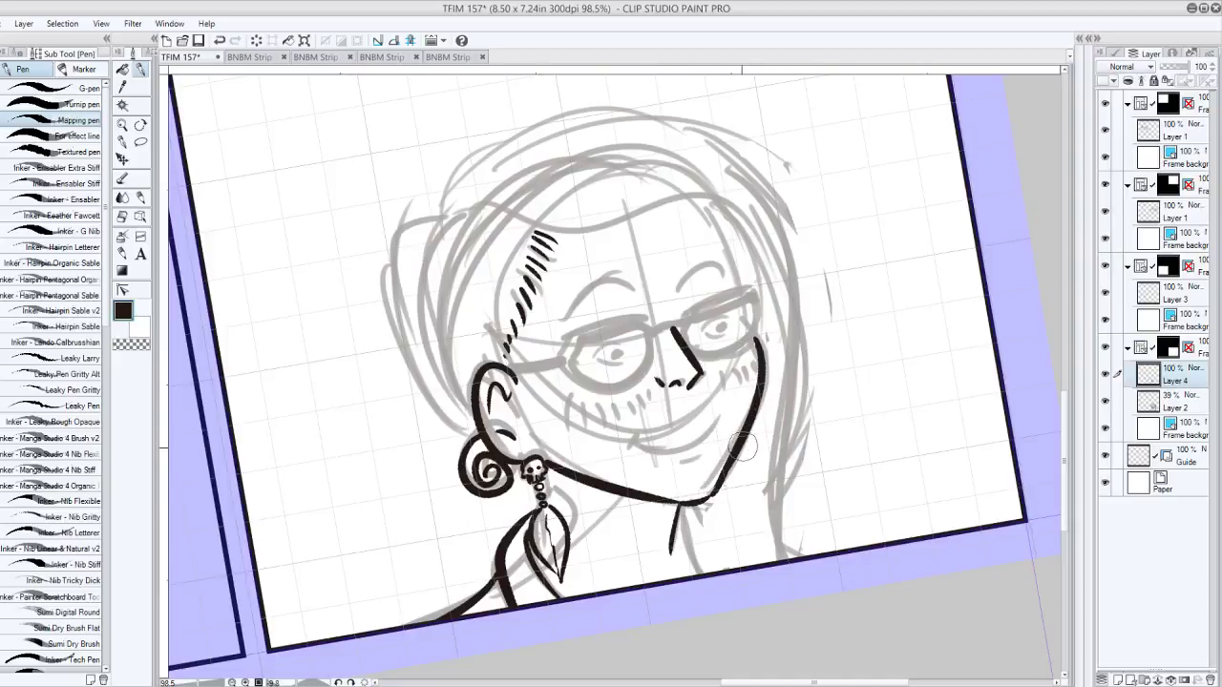
{"action": "left_click_drag", "start_coordinate": [706, 498], "coordinate": [726, 474]}
Ink the smiling mouth with a small lower-lip mark, and the front neck line below the chin
{"action": "mouse_move", "coordinate": [633, 443]}
{"action": "left_mouse_down"}
{"action": "mouse_move", "coordinate": [666, 451]}
{"action": "mouse_move", "coordinate": [711, 410]}
{"action": "left_mouse_up"}
{"action": "key", "text": "ctrl+z"}
{"action": "left_click_drag", "start_coordinate": [632, 449], "coordinate": [723, 412]}
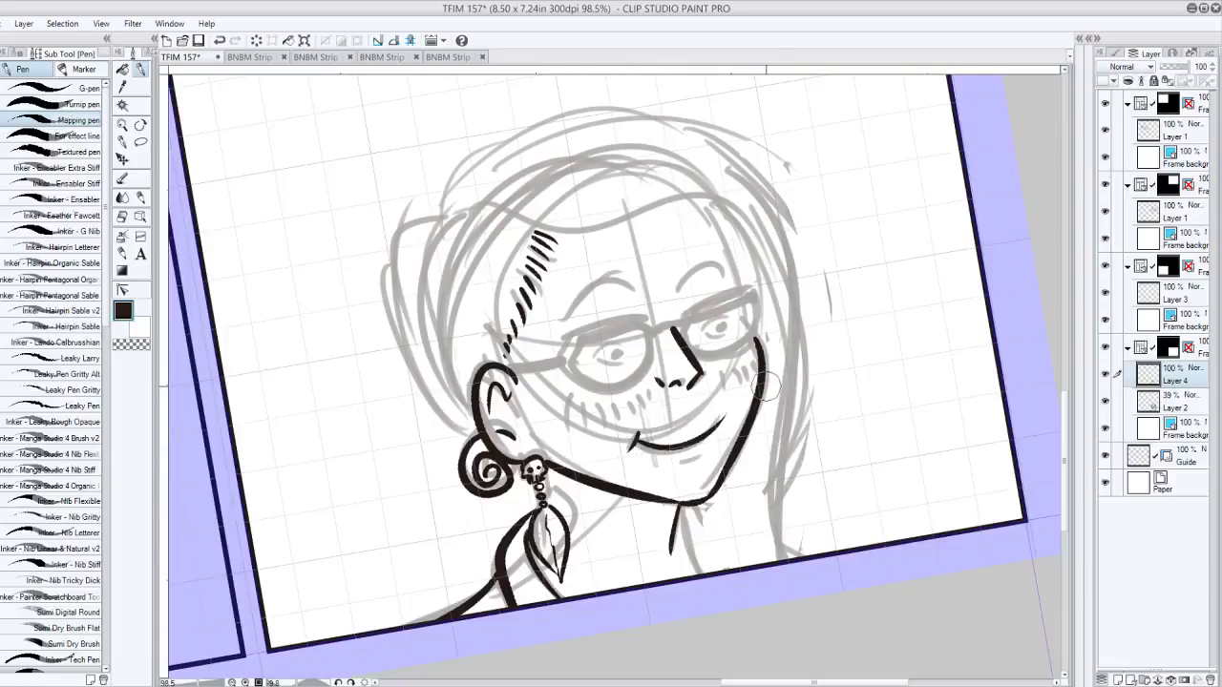
{"action": "left_click_drag", "start_coordinate": [681, 451], "coordinate": [707, 457]}
{"action": "left_click_drag", "start_coordinate": [682, 511], "coordinate": [695, 575]}
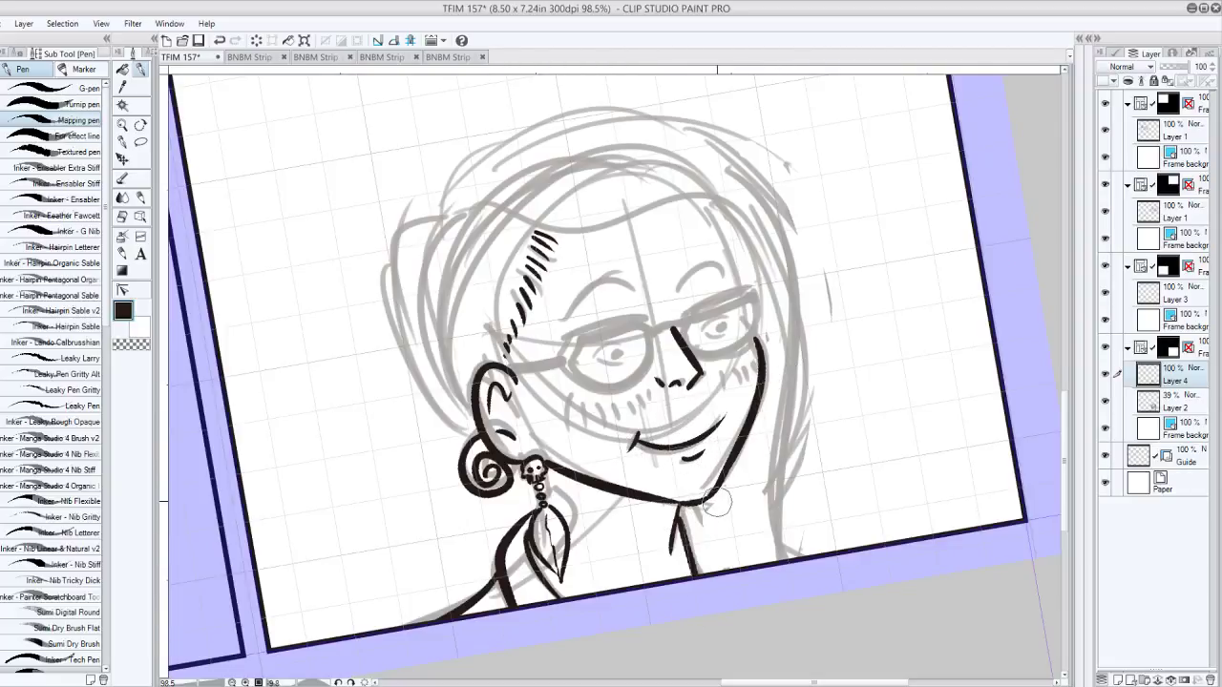
{"action": "left_click_drag", "start_coordinate": [460, 218], "coordinate": [773, 194]}
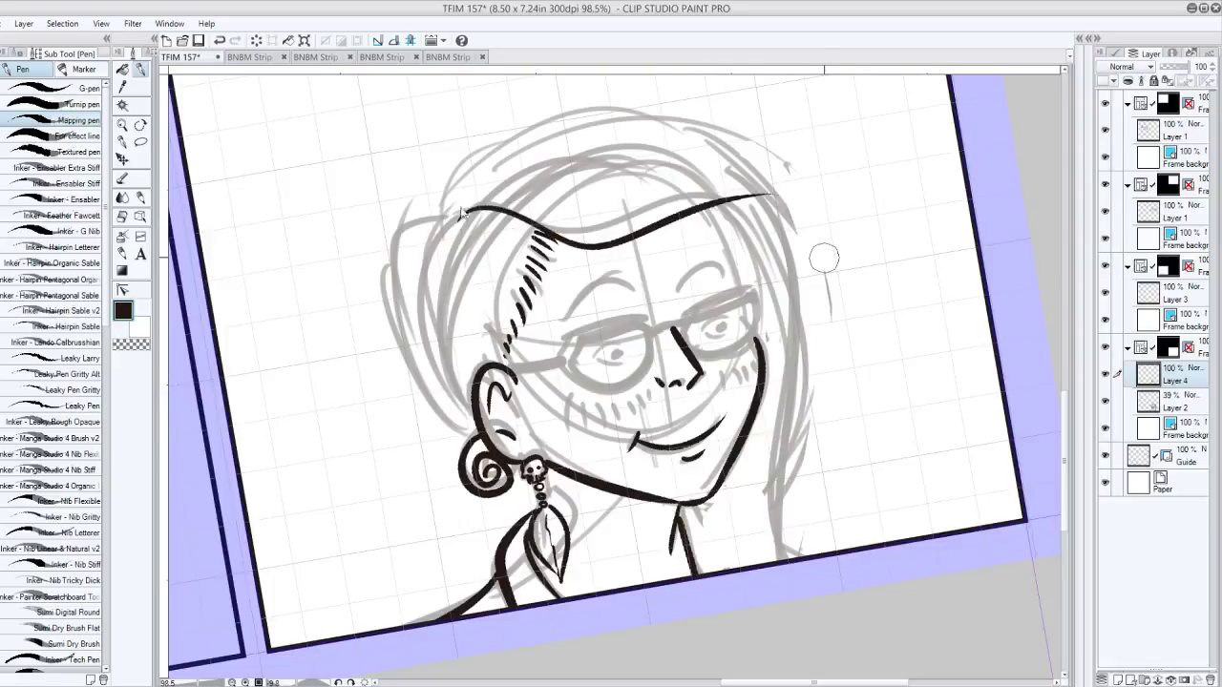
{"action": "key", "text": "ctrl+z"}
{"action": "left_click_drag", "start_coordinate": [452, 217], "coordinate": [765, 197]}
{"action": "key", "text": "ctrl+z"}
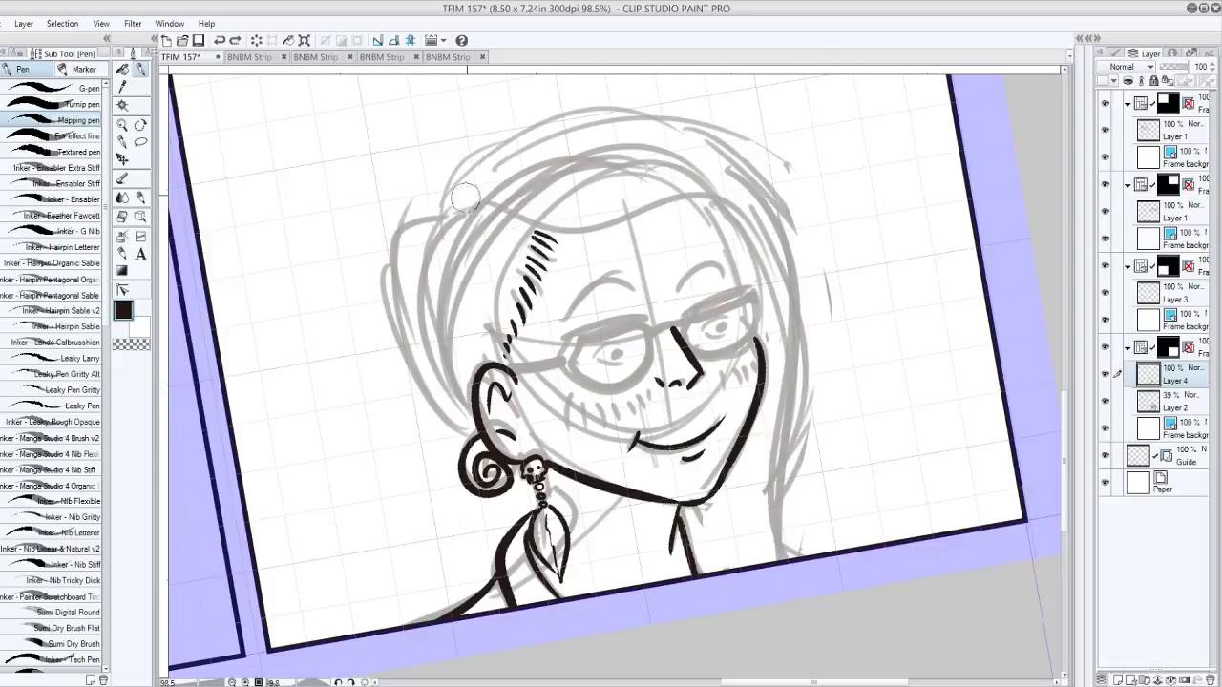
{"action": "mouse_move", "coordinate": [456, 214]}
{"action": "left_mouse_down"}
{"action": "mouse_move", "coordinate": [609, 238]}
{"action": "mouse_move", "coordinate": [489, 218]}
{"action": "mouse_move", "coordinate": [588, 237]}
{"action": "left_mouse_up"}
{"action": "key", "text": "ctrl+z"}
{"action": "key", "text": "ctrl+z"}
Rotate the canvas counterclockwise and ink the wavy front hairline across the forehead in one stroke
{"action": "key", "text": "minus"}
{"action": "key", "text": "minus"}
{"action": "key", "text": "minus"}
{"action": "key", "text": "minus"}
{"action": "key", "text": "minus"}
{"action": "key", "text": "minus"}
{"action": "key", "text": "minus"}
{"action": "key", "text": "minus"}
{"action": "key", "text": "minus"}
{"action": "key", "text": "minus"}
{"action": "key", "text": "minus"}
{"action": "key", "text": "minus"}
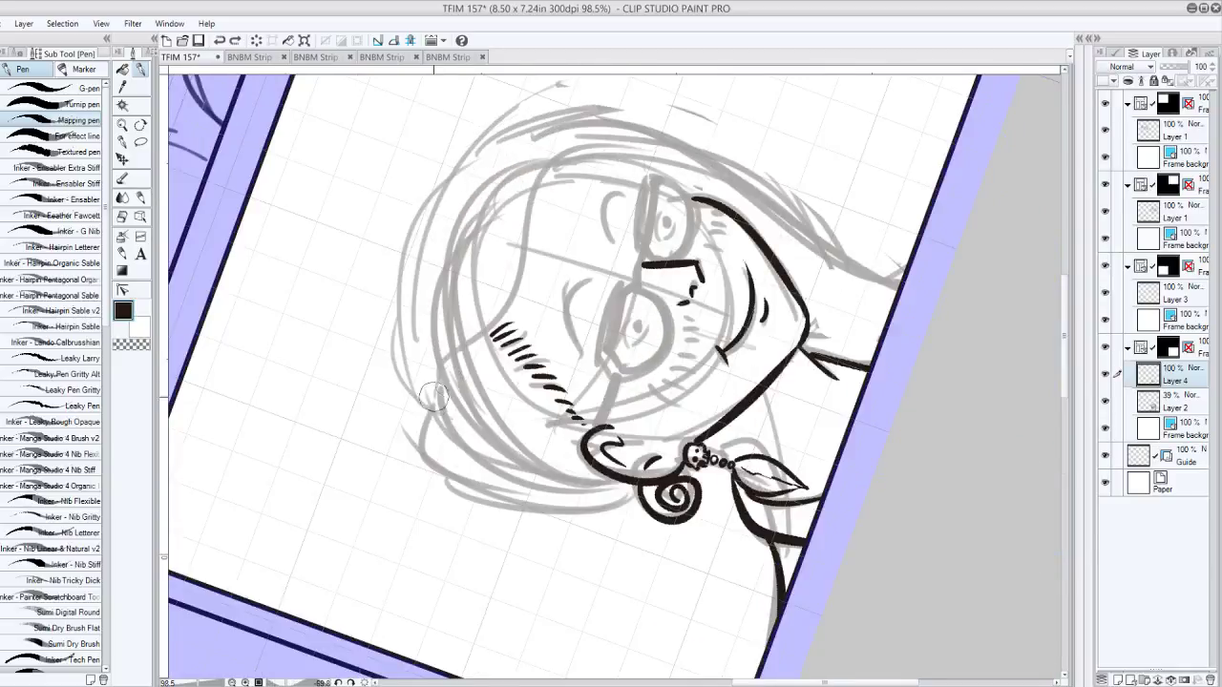
{"action": "mouse_move", "coordinate": [433, 399]}
{"action": "left_mouse_down"}
{"action": "mouse_move", "coordinate": [503, 251]}
{"action": "mouse_move", "coordinate": [497, 324]}
{"action": "mouse_move", "coordinate": [584, 151]}
{"action": "left_mouse_up"}
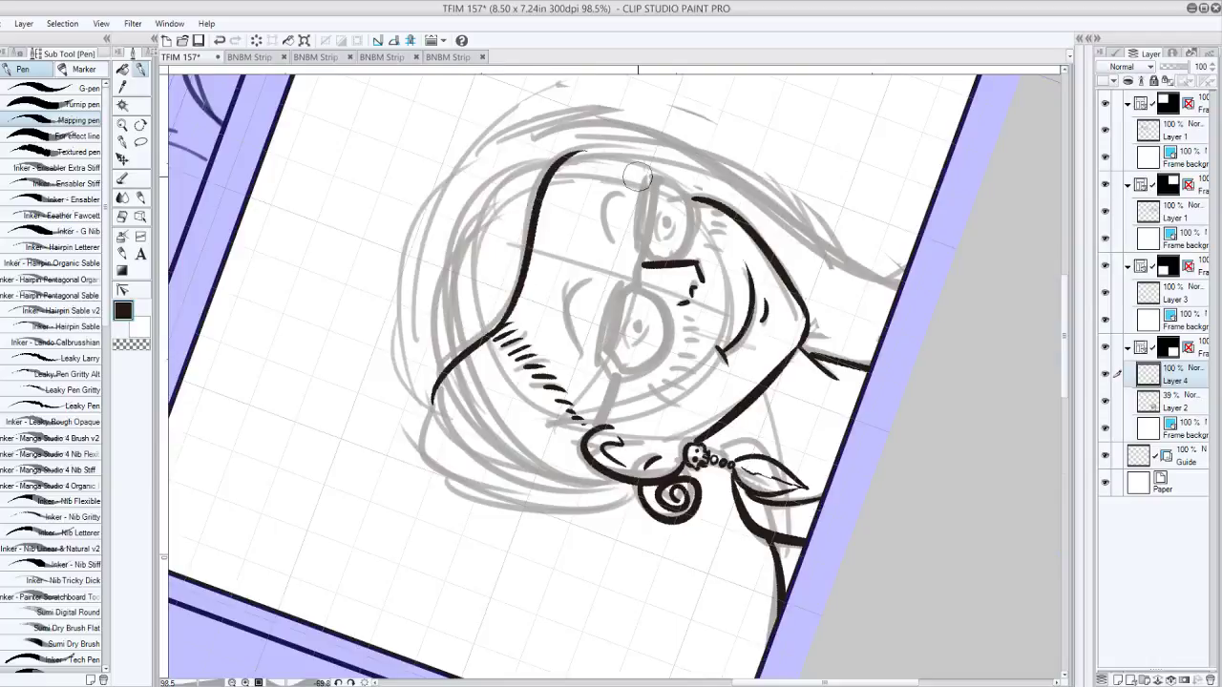
Rotate the canvas back upright and ink the far temple line from the hairline down to the glasses
{"action": "key", "text": "asciicircum"}
{"action": "key", "text": "asciicircum"}
{"action": "key", "text": "asciicircum"}
{"action": "key", "text": "asciicircum"}
{"action": "key", "text": "asciicircum"}
{"action": "key", "text": "asciicircum"}
{"action": "key", "text": "asciicircum"}
{"action": "key", "text": "asciicircum"}
{"action": "key", "text": "asciicircum"}
{"action": "key", "text": "asciicircum"}
{"action": "key", "text": "asciicircum"}
{"action": "key", "text": "asciicircum"}
{"action": "key", "text": "asciicircum"}
{"action": "key", "text": "asciicircum"}
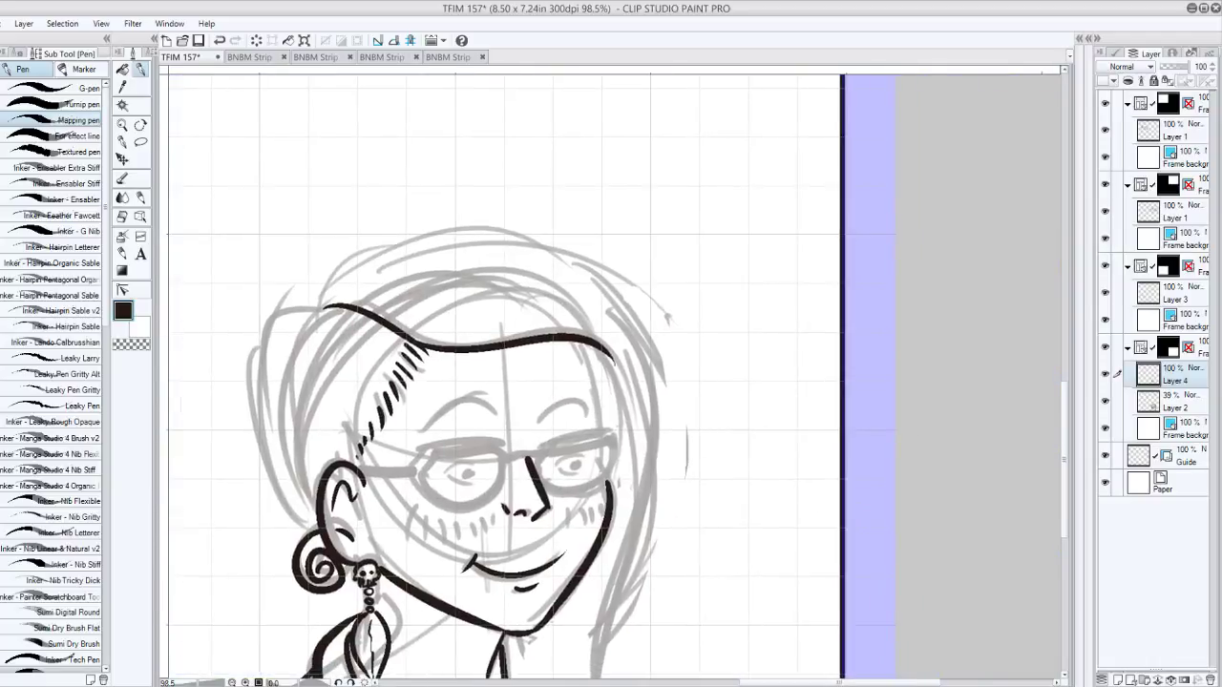
{"action": "left_click_drag", "start_coordinate": [581, 463], "coordinate": [618, 391]}
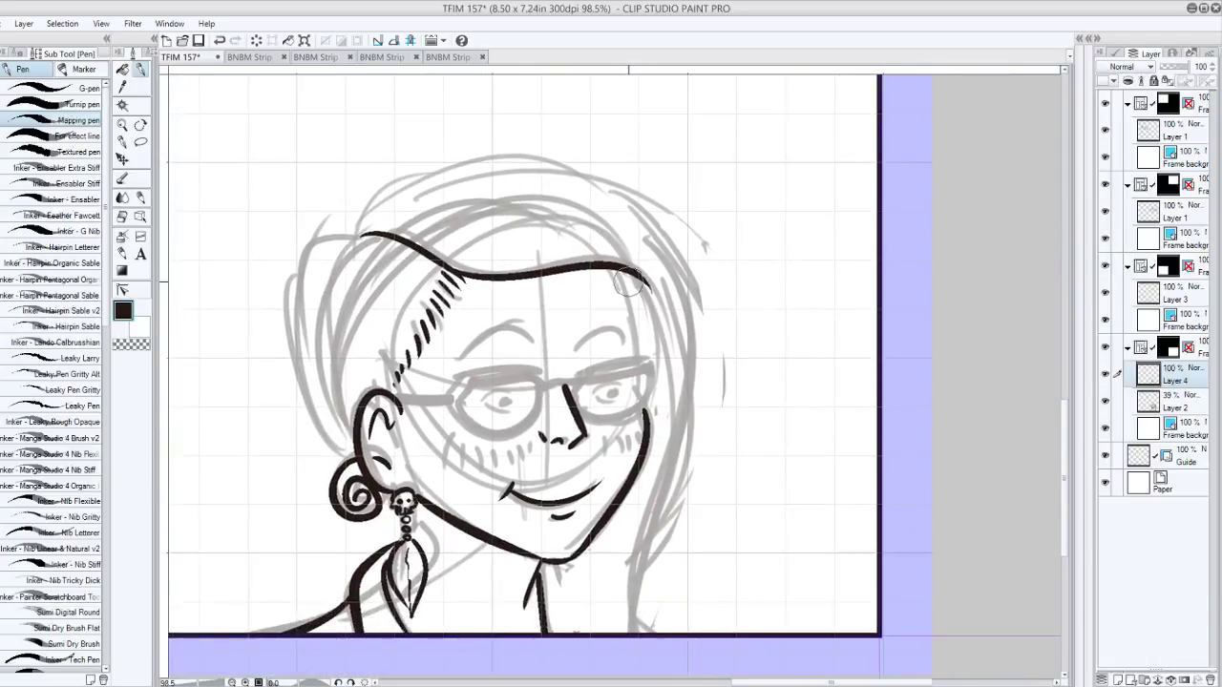
{"action": "left_click_drag", "start_coordinate": [626, 275], "coordinate": [646, 359]}
{"action": "key", "text": "ctrl+z"}
{"action": "left_click_drag", "start_coordinate": [628, 270], "coordinate": [646, 352]}
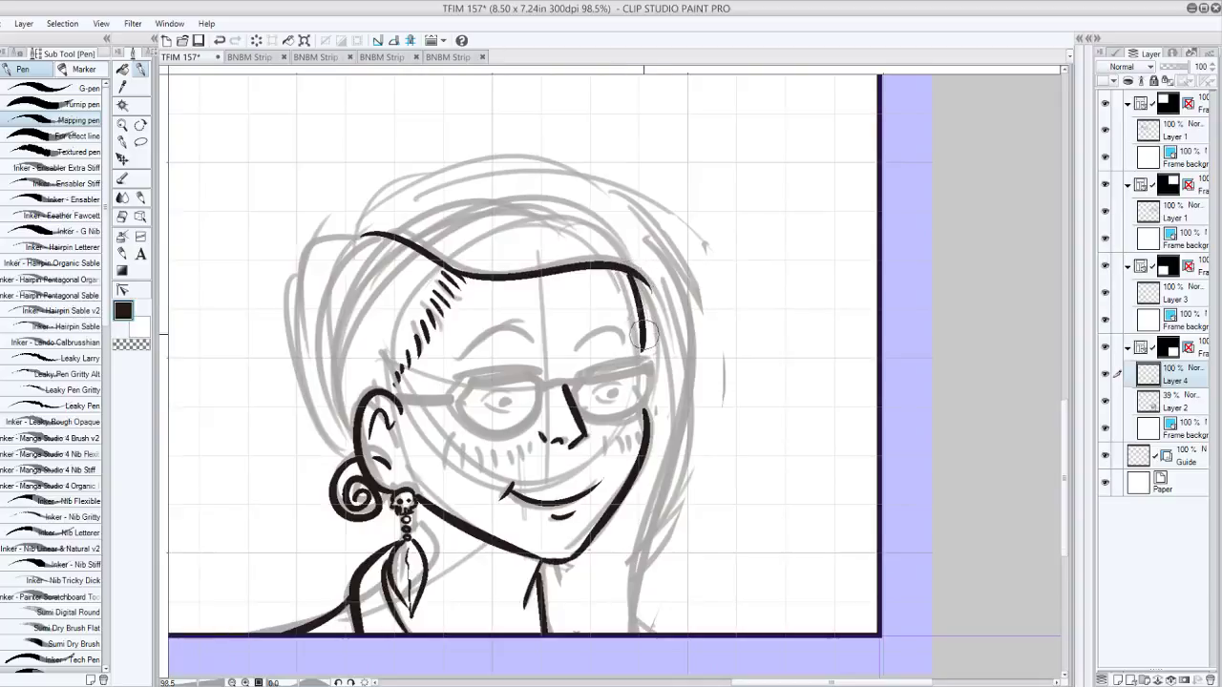
Ink the outer hair contour from the parting over the crown and down to the panel's bottom border
{"action": "mouse_move", "coordinate": [350, 229]}
{"action": "left_mouse_down"}
{"action": "mouse_move", "coordinate": [489, 174]}
{"action": "mouse_move", "coordinate": [676, 317]}
{"action": "left_mouse_up"}
{"action": "key", "text": "ctrl+z"}
{"action": "left_click_drag", "start_coordinate": [351, 225], "coordinate": [624, 212]}
{"action": "key", "text": "ctrl+z"}
{"action": "mouse_move", "coordinate": [353, 229]}
{"action": "left_mouse_down"}
{"action": "mouse_move", "coordinate": [625, 215]}
{"action": "mouse_move", "coordinate": [679, 430]}
{"action": "mouse_move", "coordinate": [632, 616]}
{"action": "left_mouse_up"}
{"action": "key", "text": "ctrl+z"}
{"action": "mouse_move", "coordinate": [596, 173]}
{"action": "left_mouse_down"}
{"action": "mouse_move", "coordinate": [695, 378]}
{"action": "mouse_move", "coordinate": [628, 630]}
{"action": "left_mouse_up"}
{"action": "key", "text": "ctrl+z"}
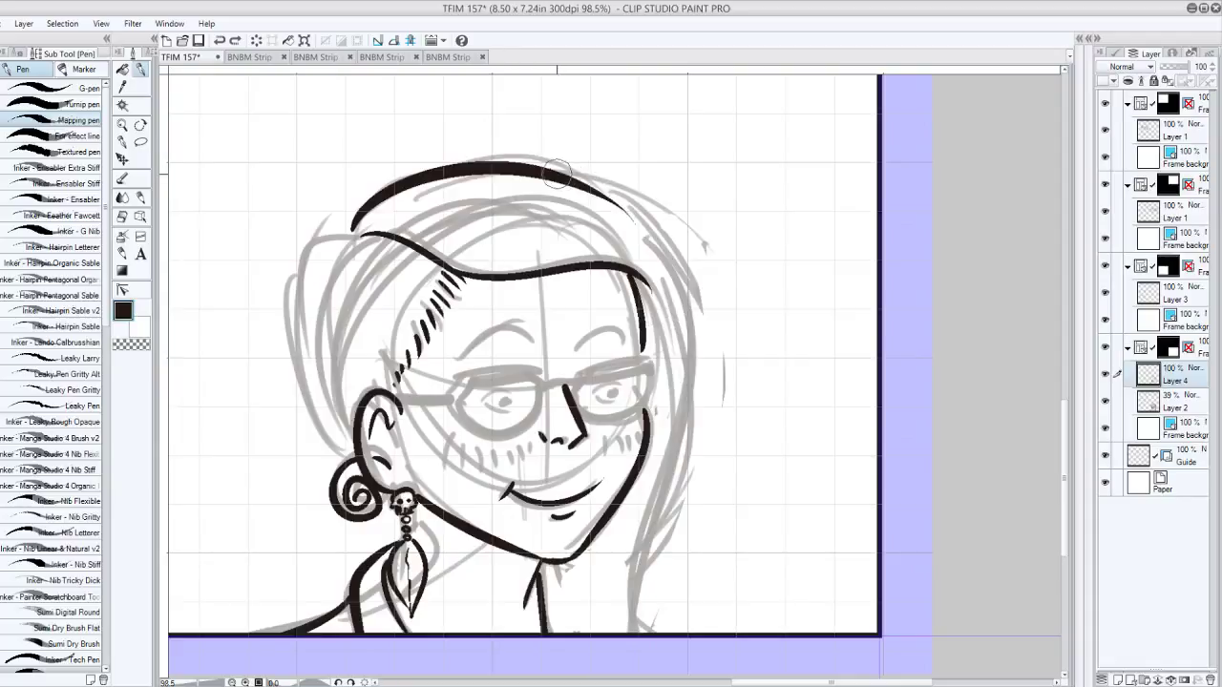
{"action": "left_click_drag", "start_coordinate": [542, 162], "coordinate": [594, 632]}
{"action": "mouse_move", "coordinate": [688, 407]}
{"action": "left_mouse_down"}
{"action": "mouse_move", "coordinate": [647, 525]}
{"action": "mouse_move", "coordinate": [630, 632]}
{"action": "left_mouse_up"}
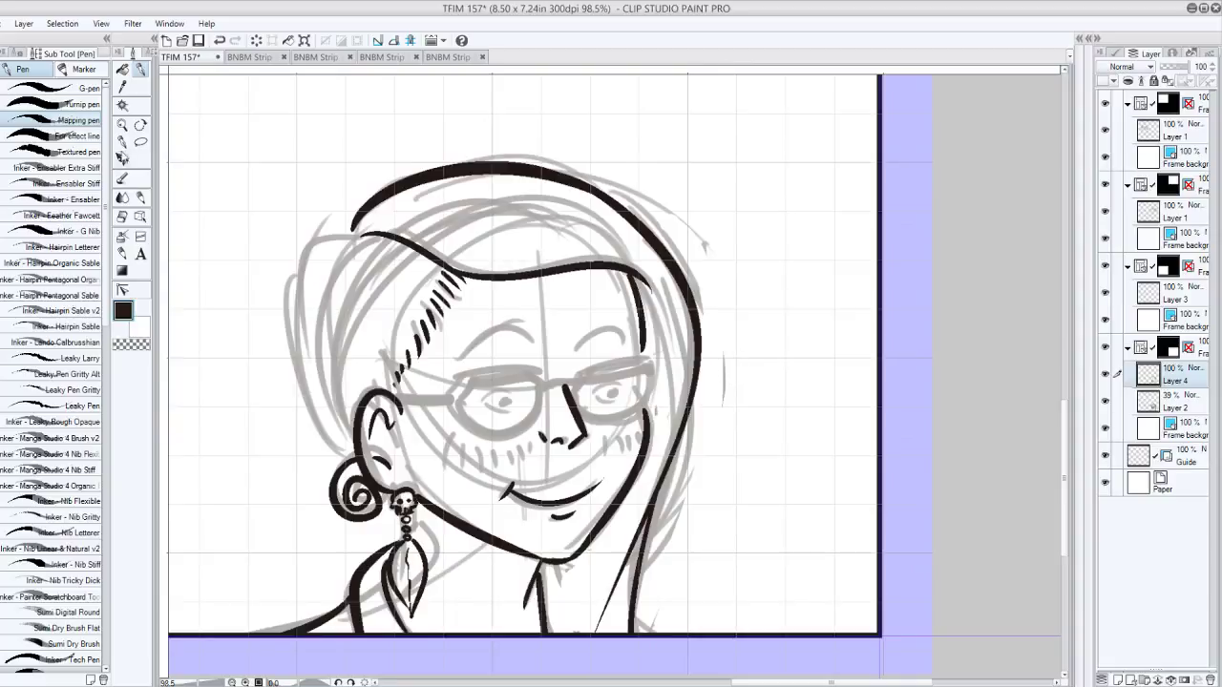
Erase the stray thin line beside the lower hair strand with the Vector eraser
{"action": "left_click", "coordinate": [124, 217]}
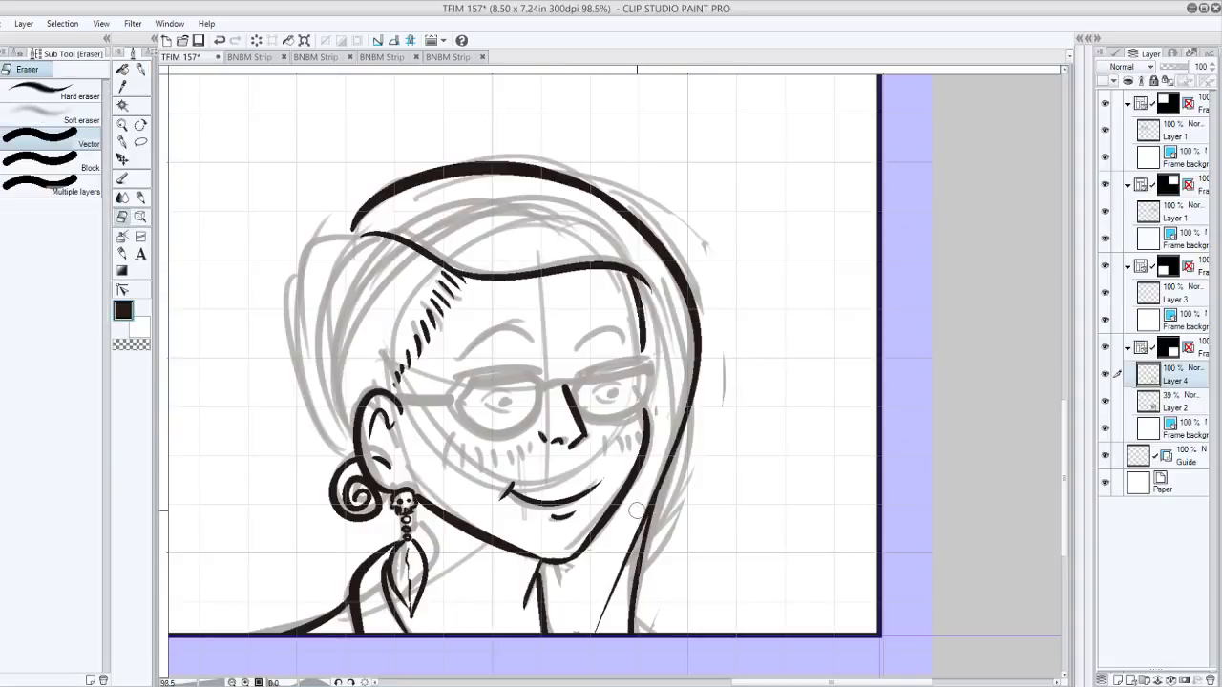
{"action": "left_click_drag", "start_coordinate": [635, 510], "coordinate": [618, 552]}
{"action": "left_click_drag", "start_coordinate": [646, 476], "coordinate": [619, 567]}
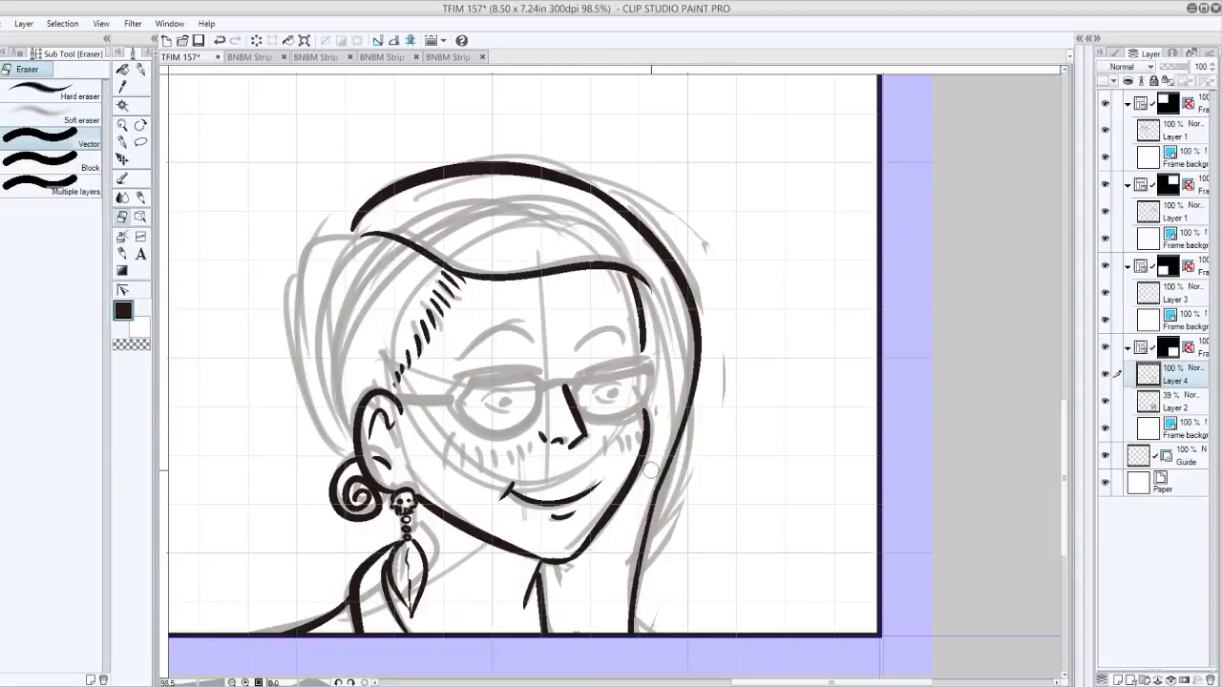
Thicken the lower part of the long hair strand down to the panel border with the Mapping pen
{"action": "left_click", "coordinate": [141, 71]}
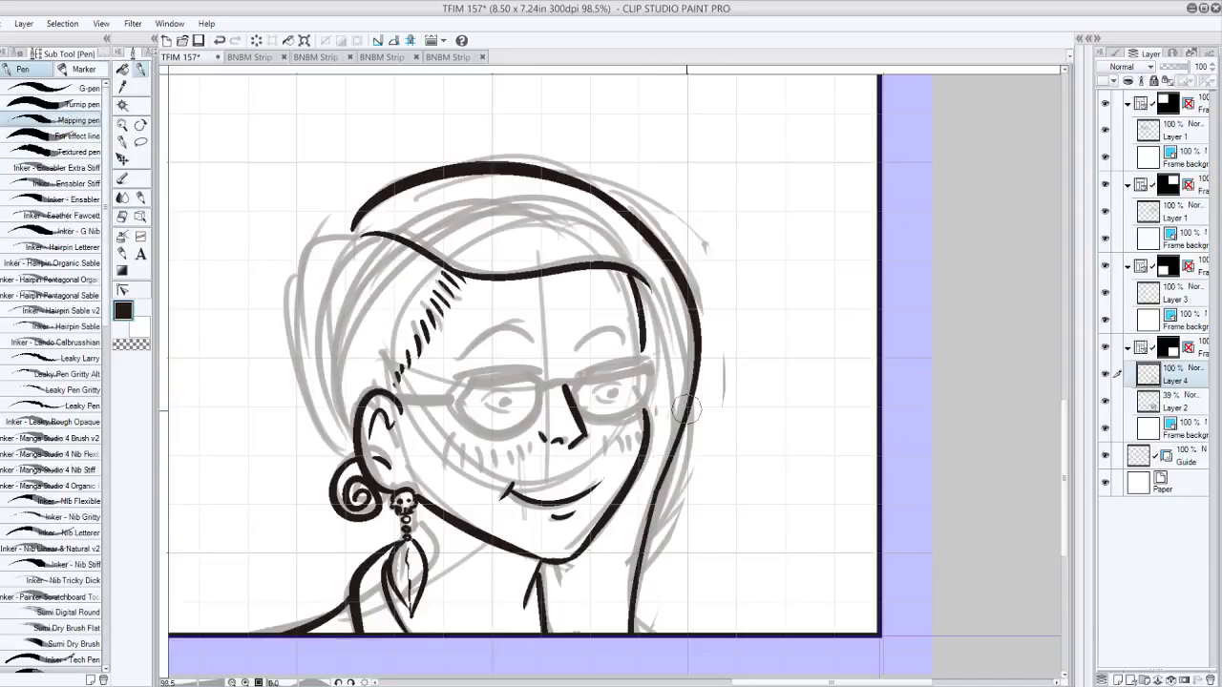
{"action": "left_click_drag", "start_coordinate": [674, 452], "coordinate": [633, 651]}
{"action": "key", "text": "ctrl+z"}
{"action": "left_click_drag", "start_coordinate": [680, 437], "coordinate": [618, 637]}
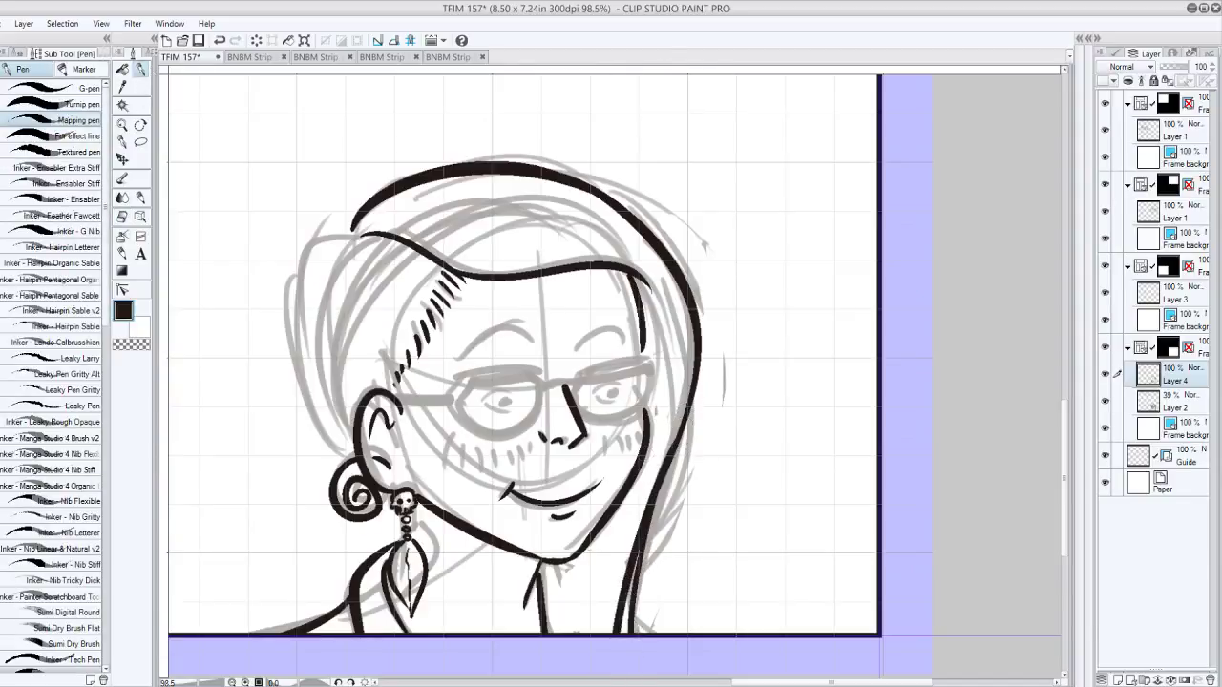
{"action": "key", "text": "ctrl+z"}
{"action": "left_click_drag", "start_coordinate": [681, 430], "coordinate": [634, 630]}
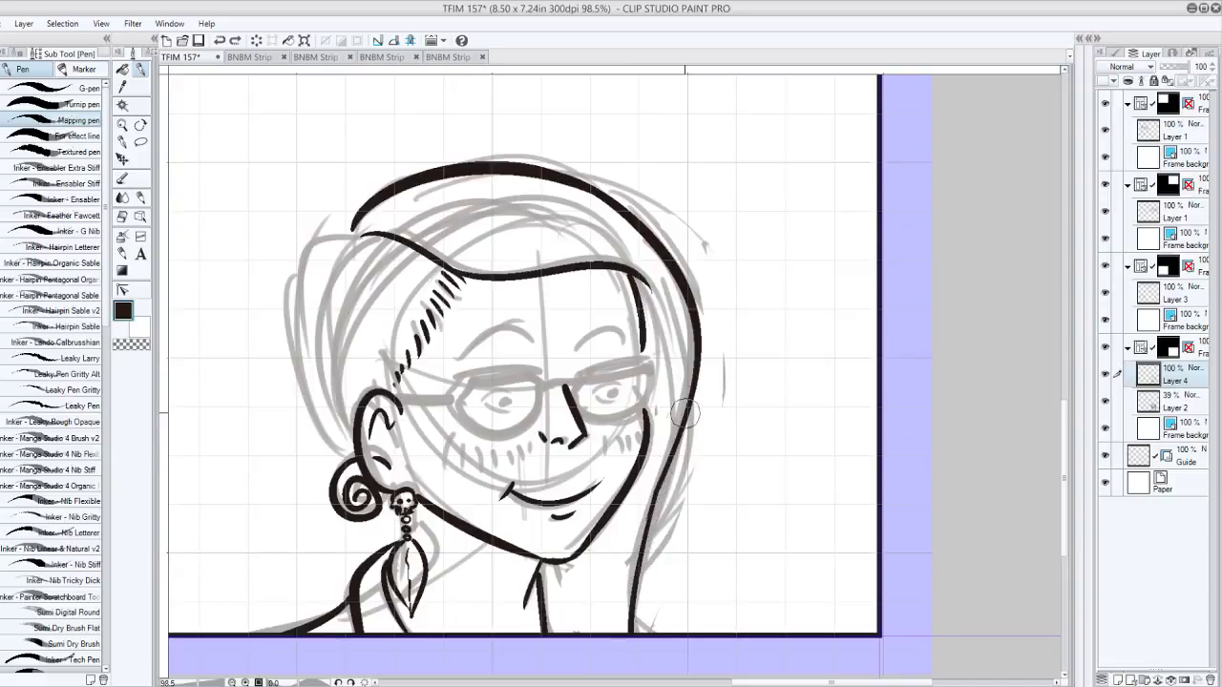
{"action": "left_click_drag", "start_coordinate": [685, 413], "coordinate": [629, 632]}
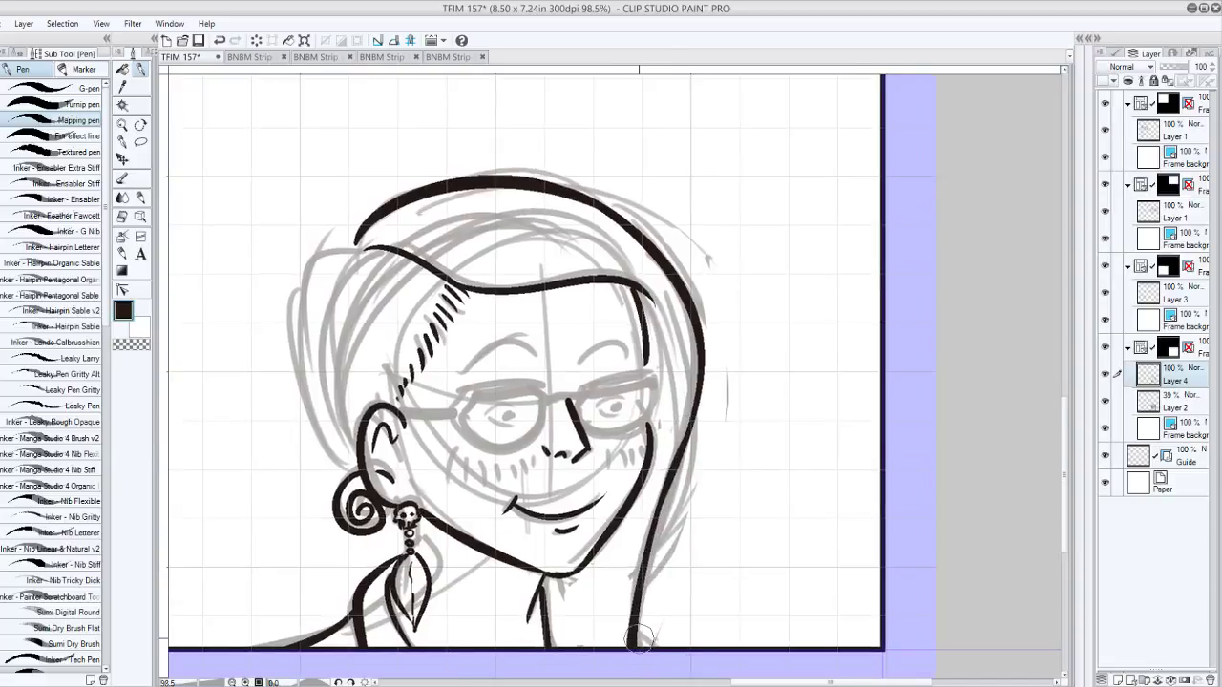
Ink the back hair's outer contour from the parting to the curl, plus an inner hair line ending behind the ear
{"action": "left_click_drag", "start_coordinate": [697, 658], "coordinate": [756, 625]}
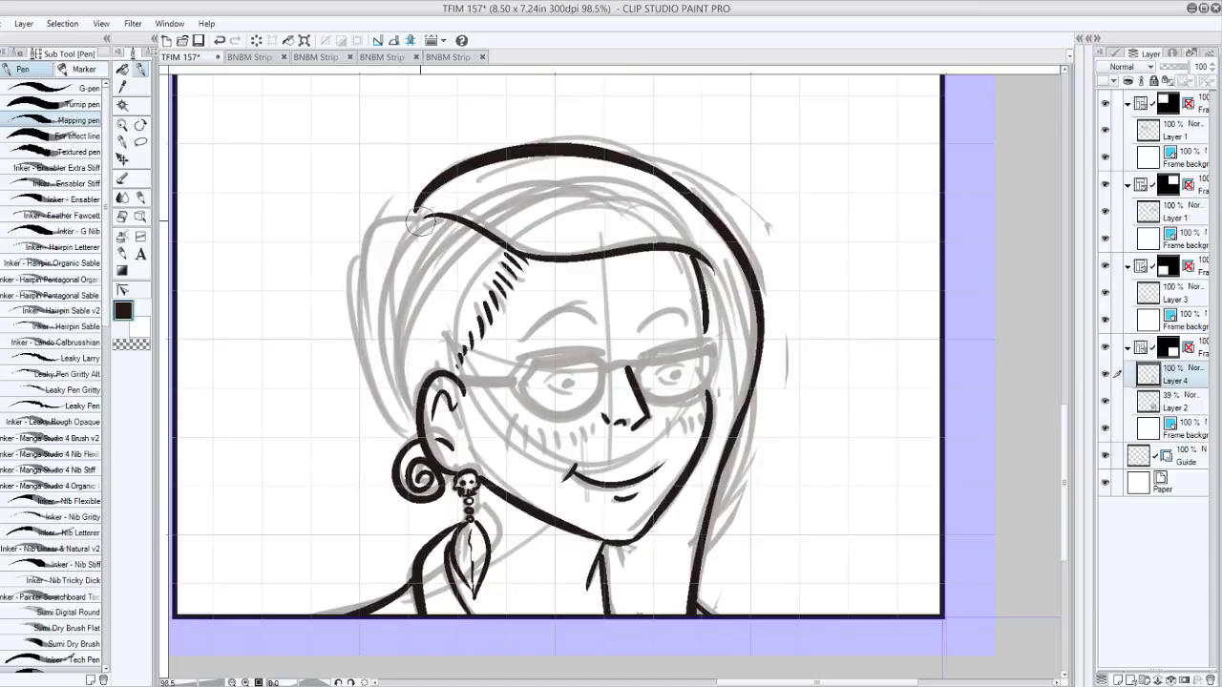
{"action": "mouse_move", "coordinate": [420, 216]}
{"action": "left_mouse_down"}
{"action": "mouse_move", "coordinate": [363, 382]}
{"action": "mouse_move", "coordinate": [404, 441]}
{"action": "left_mouse_up"}
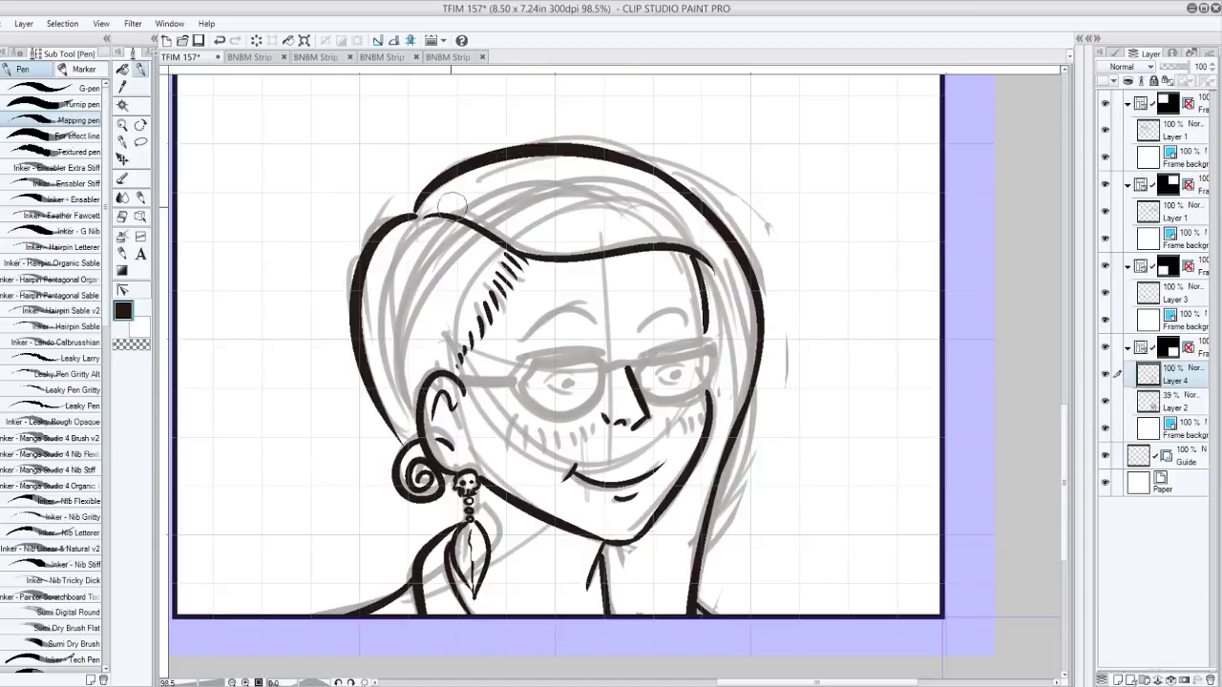
{"action": "left_click_drag", "start_coordinate": [413, 226], "coordinate": [412, 434]}
{"action": "key", "text": "ctrl+z"}
{"action": "left_click_drag", "start_coordinate": [414, 221], "coordinate": [425, 420]}
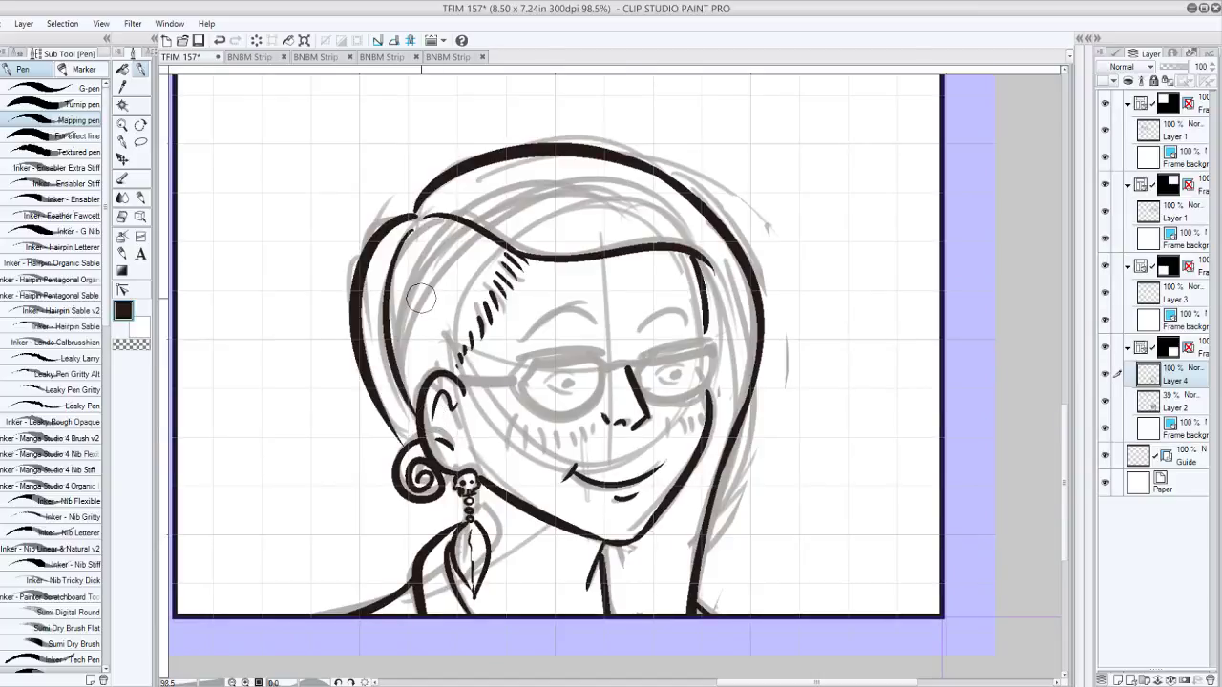
Ink both eyebrows above the glasses with tapered arched strokes
{"action": "left_click_drag", "start_coordinate": [516, 339], "coordinate": [704, 329]}
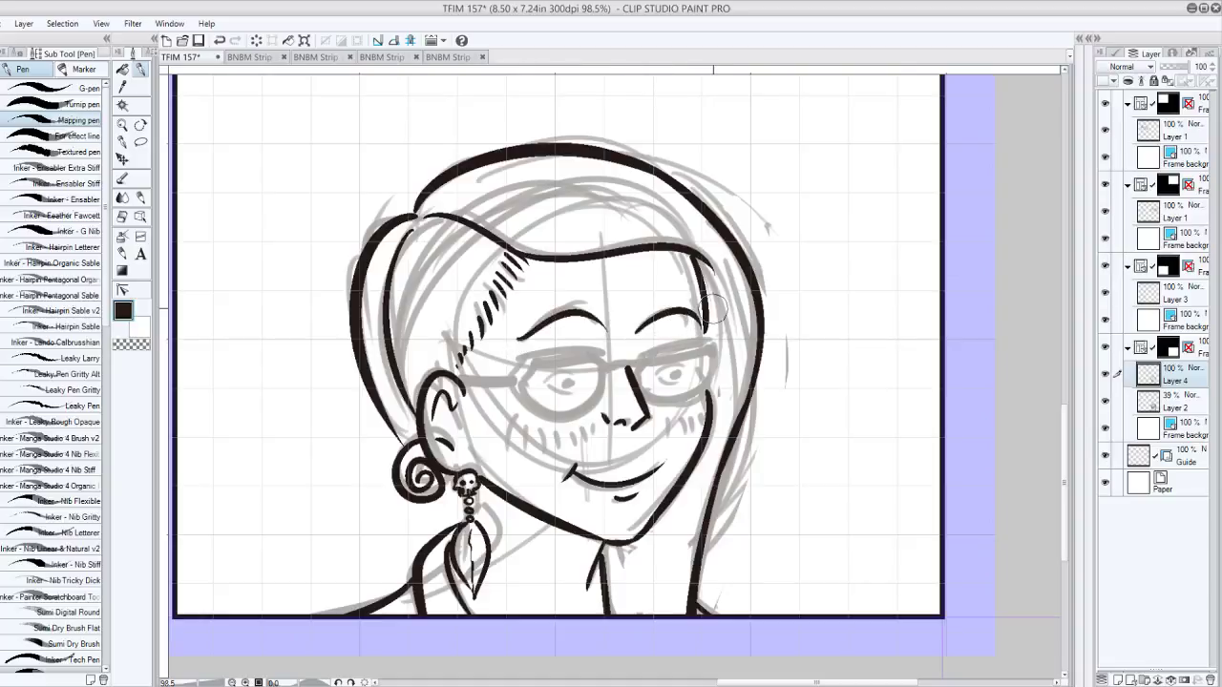
{"action": "left_click_drag", "start_coordinate": [852, 291], "coordinate": [767, 127]}
{"action": "scroll", "coordinate": [528, 403], "scroll_direction": "up", "scroll_amount": 2}
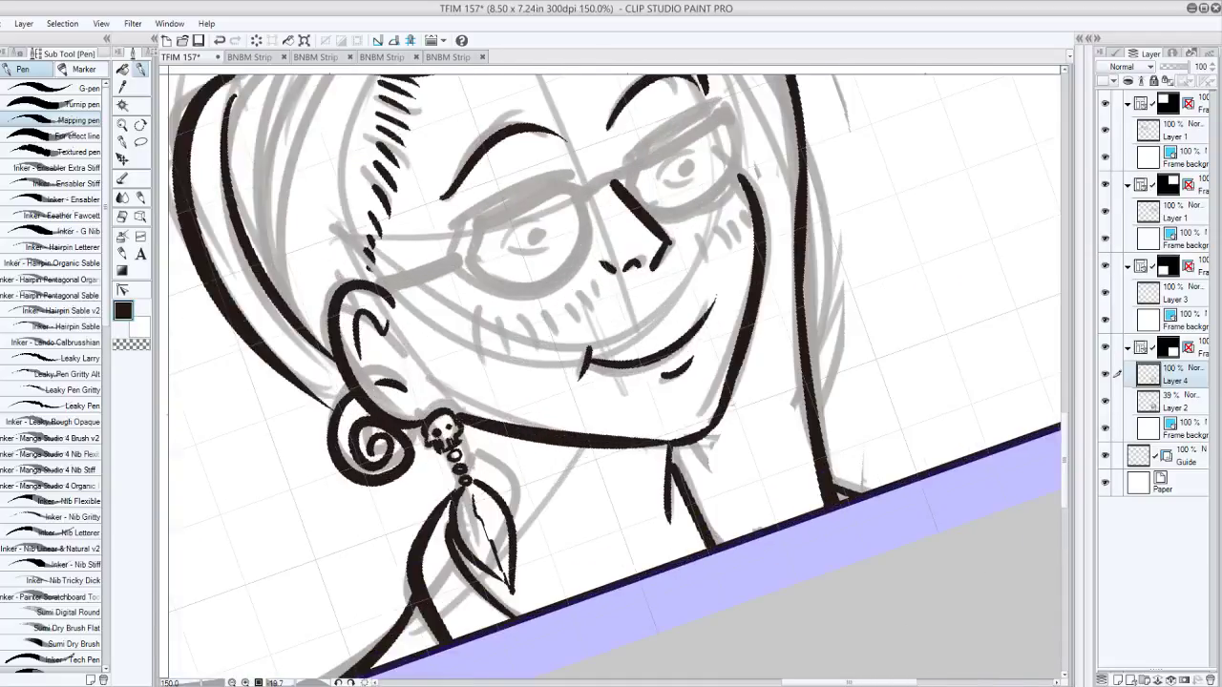
{"action": "left_click_drag", "start_coordinate": [811, 286], "coordinate": [779, 236]}
{"action": "left_click_drag", "start_coordinate": [668, 325], "coordinate": [759, 377]}
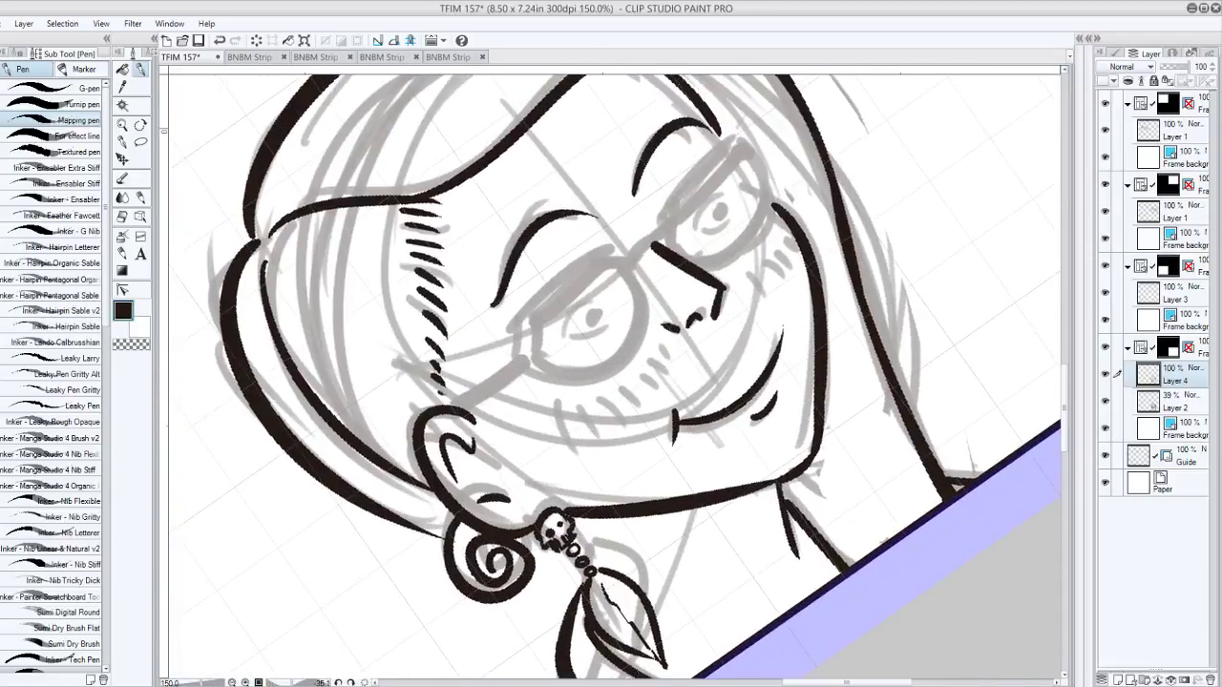
{"action": "left_click_drag", "start_coordinate": [449, 405], "coordinate": [523, 358]}
{"action": "key", "text": "ctrl+z"}
{"action": "left_click", "coordinate": [20, 53]}
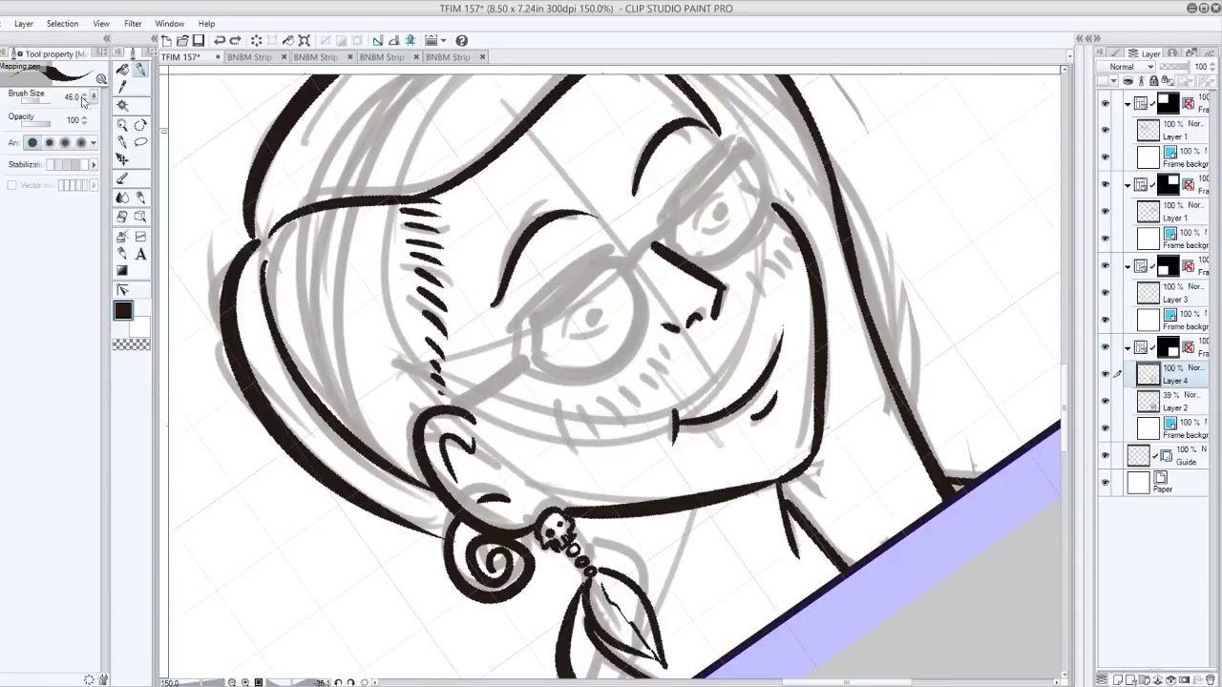
{"action": "left_click_drag", "start_coordinate": [40, 100], "coordinate": [36, 101]}
{"action": "left_click_drag", "start_coordinate": [446, 406], "coordinate": [516, 359]}
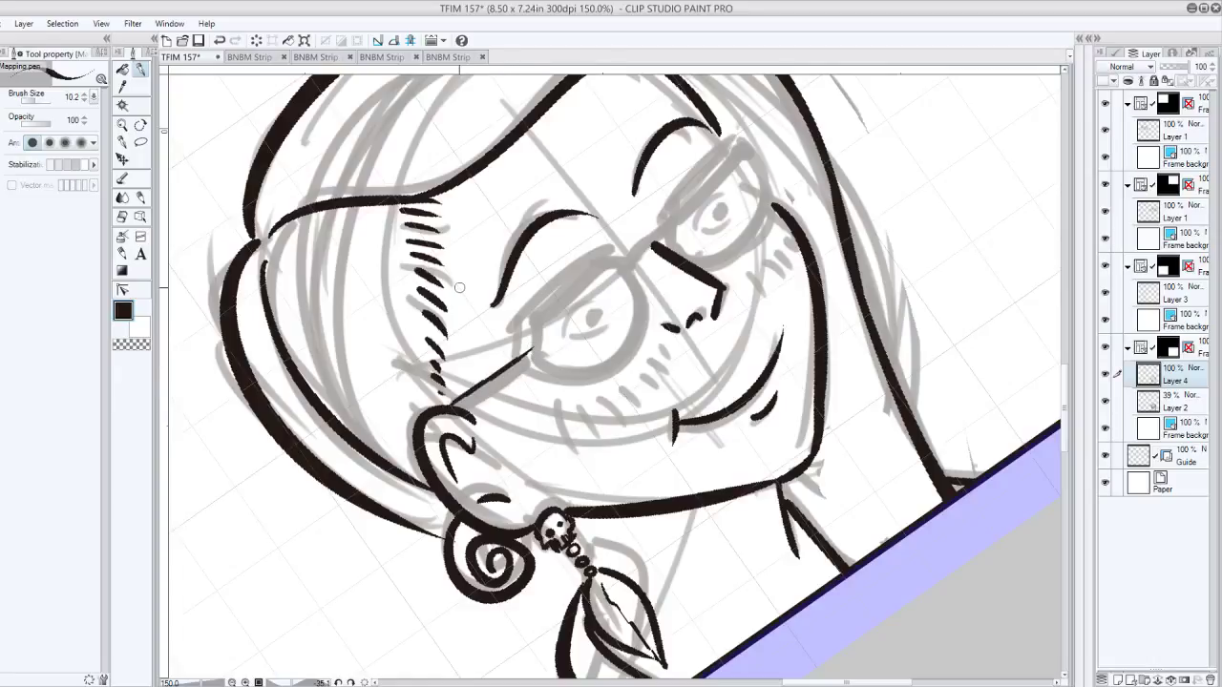
{"action": "key", "text": "ctrl+z"}
Set the Mapping pen's brush size to 19.7 and ink both edges of the glasses' temple arm from ear to frame
{"action": "left_click_drag", "start_coordinate": [35, 100], "coordinate": [38, 101]}
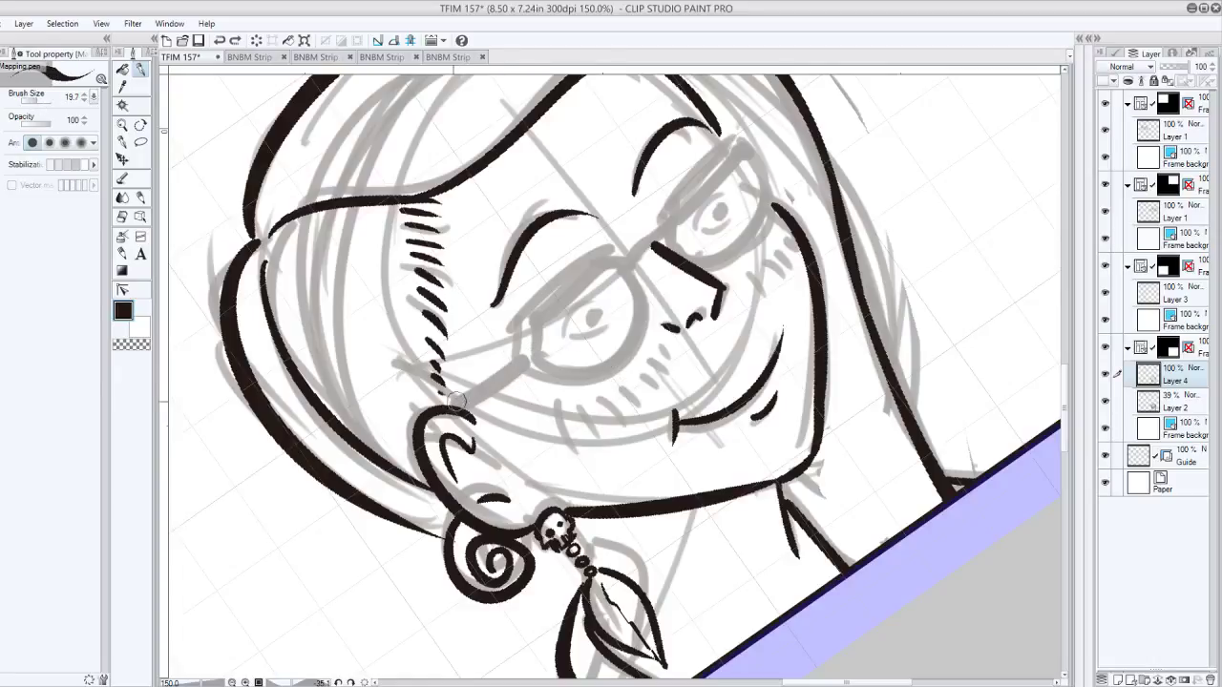
{"action": "left_click_drag", "start_coordinate": [445, 407], "coordinate": [525, 376]}
{"action": "left_click_drag", "start_coordinate": [466, 408], "coordinate": [544, 347]}
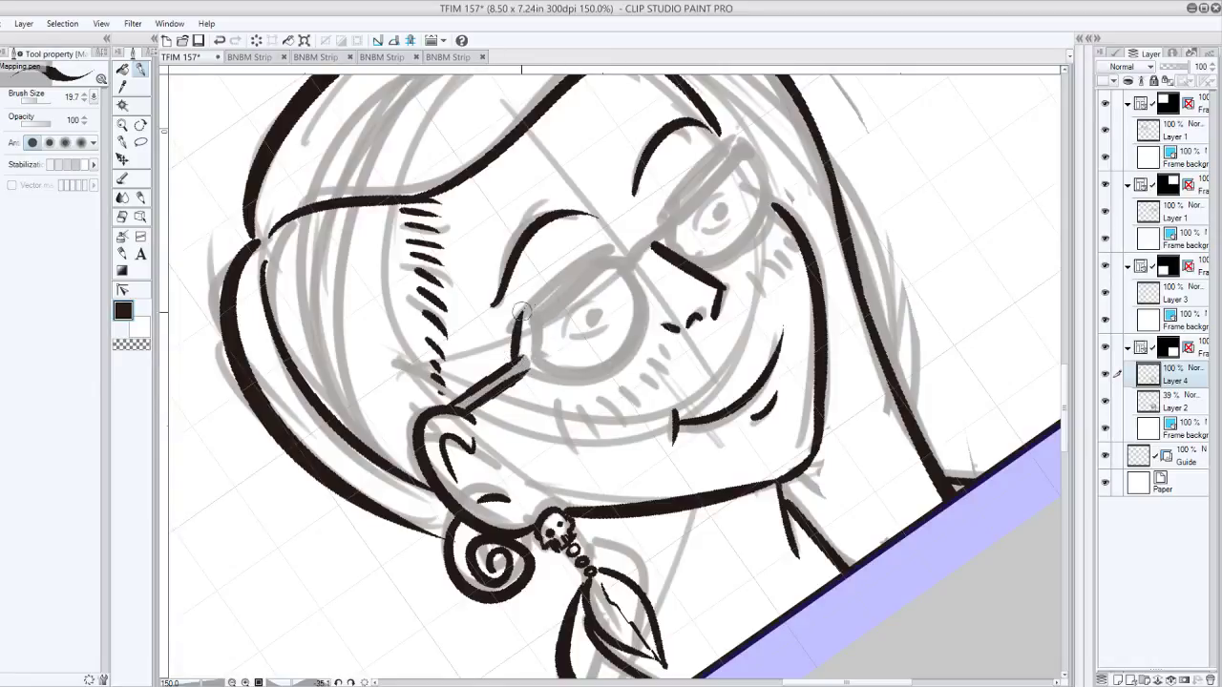
Ink the outer and inner outlines of the glasses frame around the eye nearer the ear
{"action": "left_click_drag", "start_coordinate": [520, 317], "coordinate": [603, 244]}
{"action": "key", "text": "ctrl+z"}
{"action": "left_click_drag", "start_coordinate": [521, 319], "coordinate": [607, 244]}
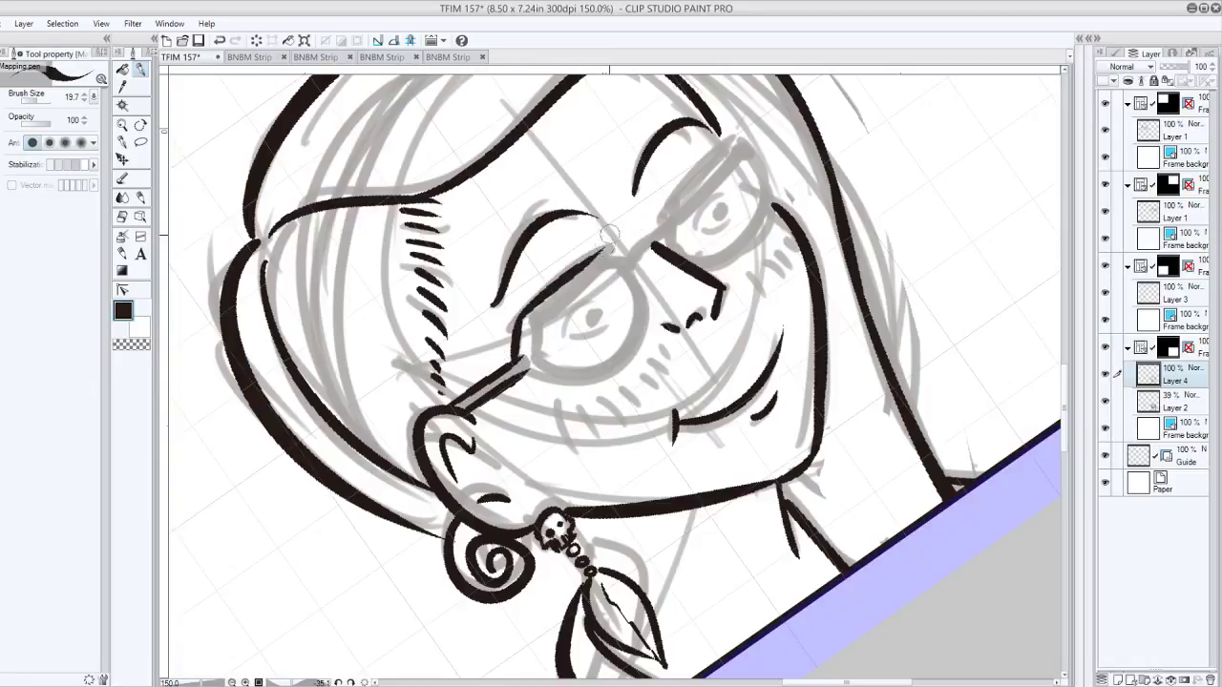
{"action": "left_click_drag", "start_coordinate": [540, 322], "coordinate": [632, 253]}
{"action": "key", "text": "ctrl+z"}
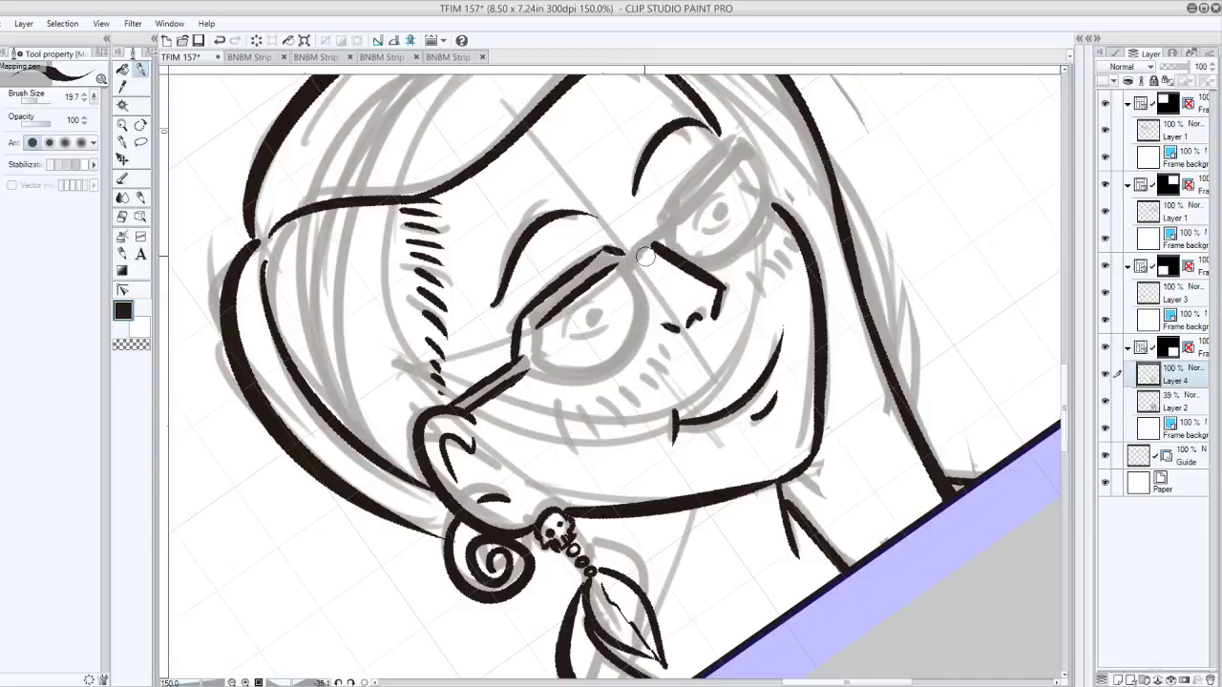
{"action": "mouse_move", "coordinate": [534, 374]}
{"action": "left_mouse_down"}
{"action": "mouse_move", "coordinate": [651, 276]}
{"action": "mouse_move", "coordinate": [650, 261]}
{"action": "mouse_move", "coordinate": [551, 376]}
{"action": "mouse_move", "coordinate": [621, 361]}
{"action": "mouse_move", "coordinate": [653, 271]}
{"action": "left_mouse_up"}
{"action": "key", "text": "ctrl+z"}
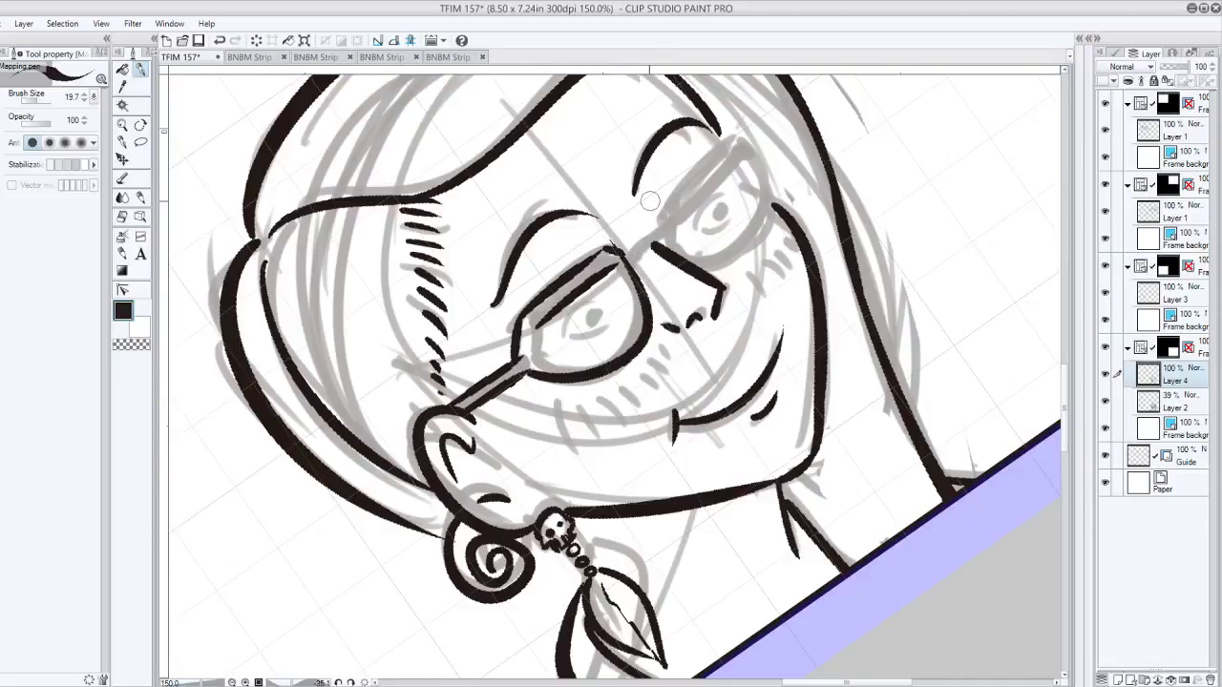
{"action": "mouse_move", "coordinate": [536, 325]}
{"action": "left_mouse_down"}
{"action": "mouse_move", "coordinate": [562, 367]}
{"action": "mouse_move", "coordinate": [637, 315]}
{"action": "left_mouse_up"}
{"action": "left_click_drag", "start_coordinate": [621, 269], "coordinate": [638, 317]}
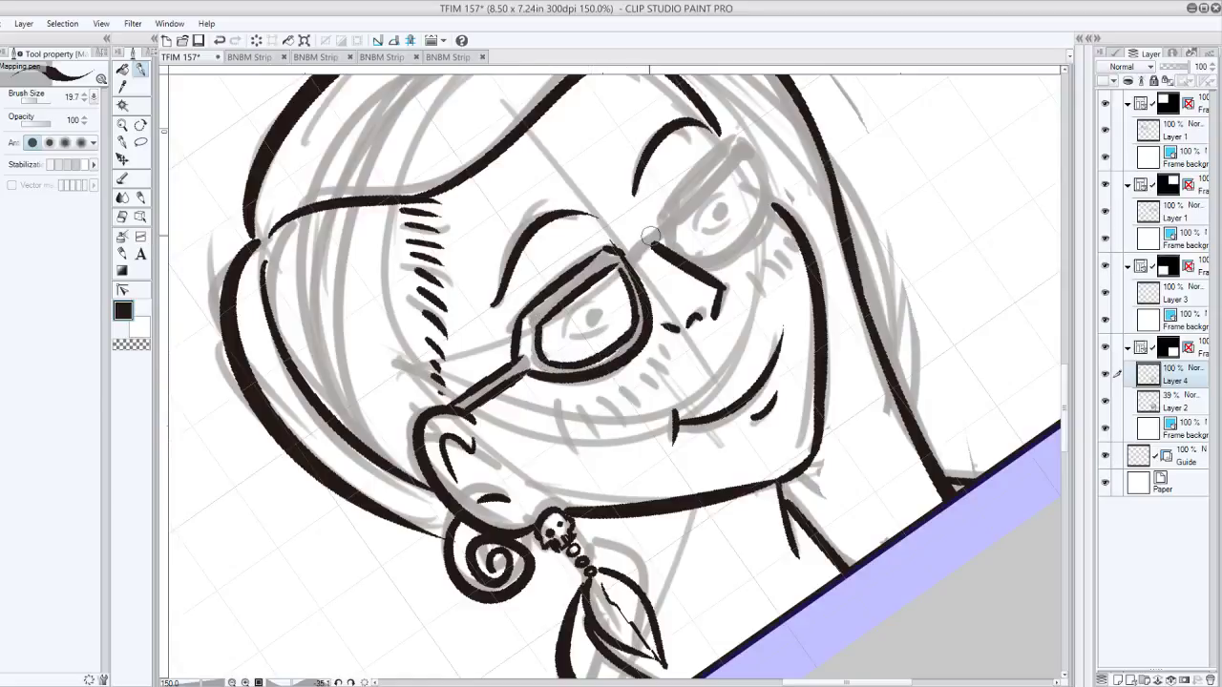
Ink the bridge of the glasses and the outer and inner outlines of the far lens frame
{"action": "mouse_move", "coordinate": [615, 253]}
{"action": "left_mouse_down"}
{"action": "mouse_move", "coordinate": [674, 231]}
{"action": "mouse_move", "coordinate": [694, 187]}
{"action": "mouse_move", "coordinate": [654, 231]}
{"action": "mouse_move", "coordinate": [678, 184]}
{"action": "mouse_move", "coordinate": [655, 218]}
{"action": "mouse_move", "coordinate": [733, 145]}
{"action": "left_mouse_up"}
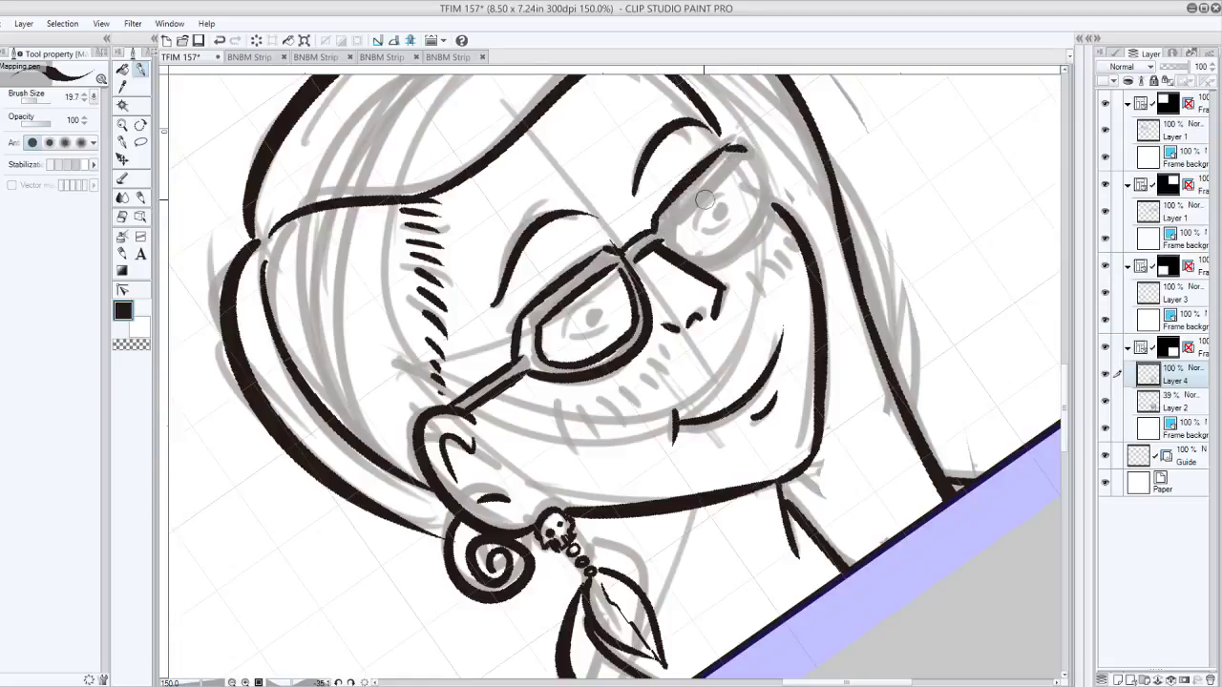
{"action": "mouse_move", "coordinate": [675, 216]}
{"action": "left_mouse_down"}
{"action": "mouse_move", "coordinate": [743, 167]}
{"action": "mouse_move", "coordinate": [679, 221]}
{"action": "mouse_move", "coordinate": [682, 232]}
{"action": "mouse_move", "coordinate": [748, 149]}
{"action": "mouse_move", "coordinate": [752, 239]}
{"action": "left_mouse_up"}
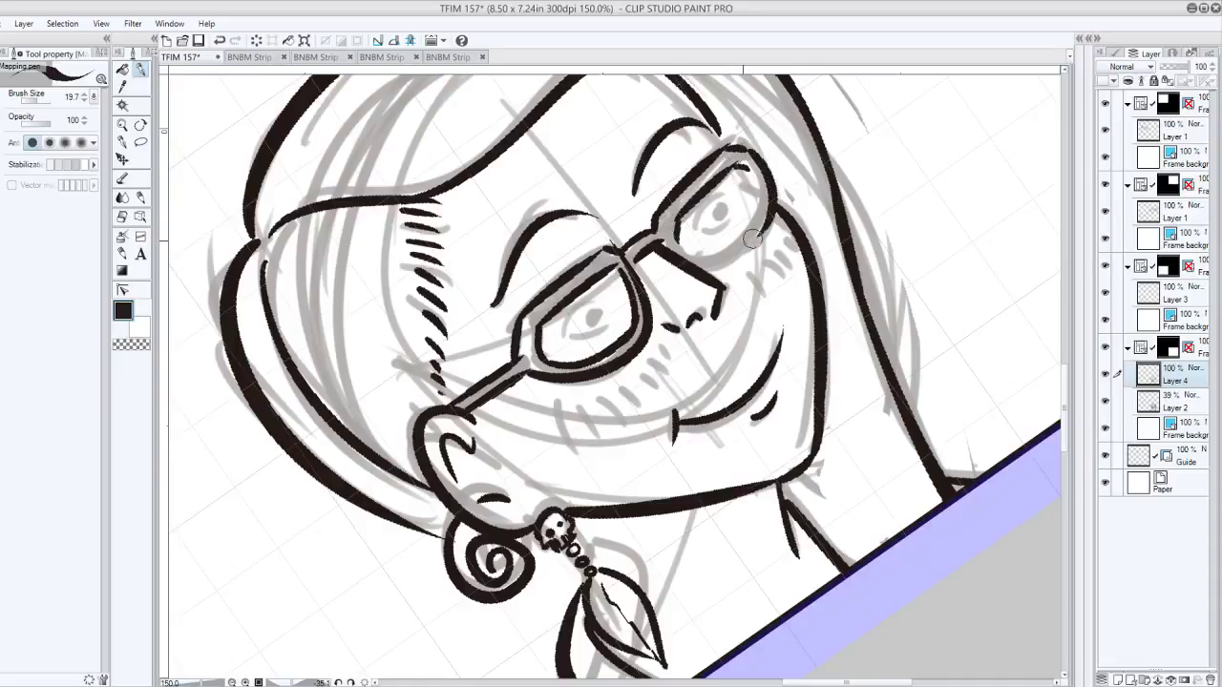
{"action": "left_click_drag", "start_coordinate": [691, 263], "coordinate": [765, 188]}
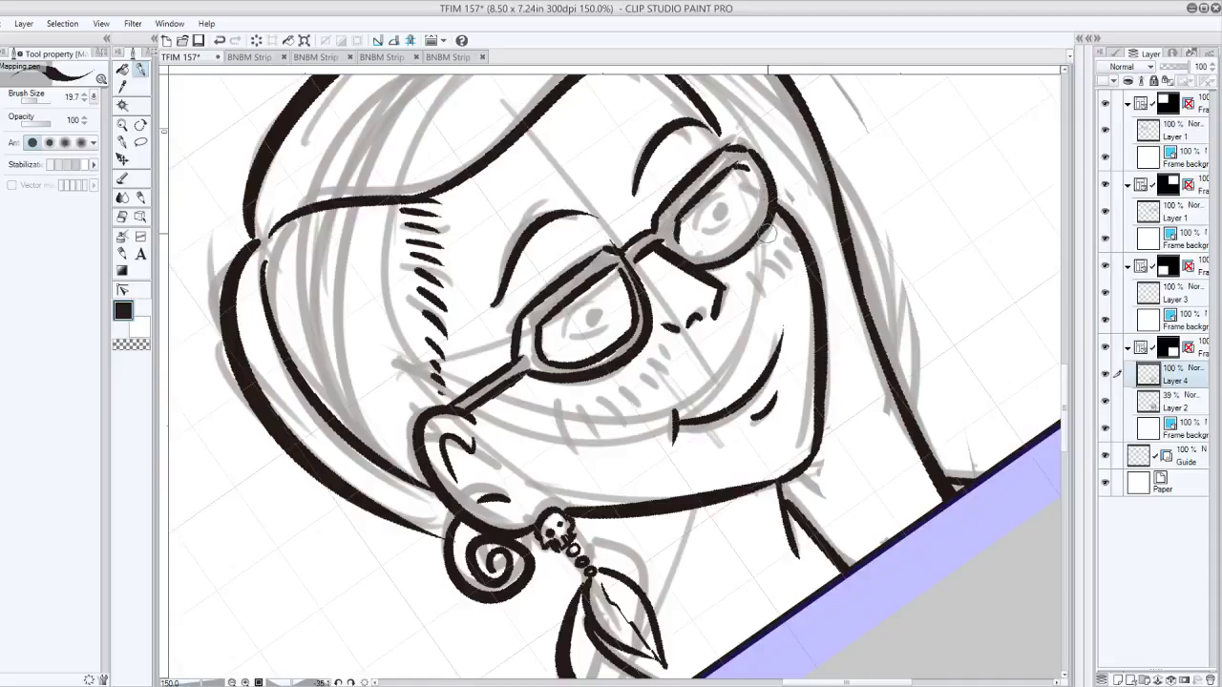
{"action": "left_click_drag", "start_coordinate": [678, 240], "coordinate": [751, 217]}
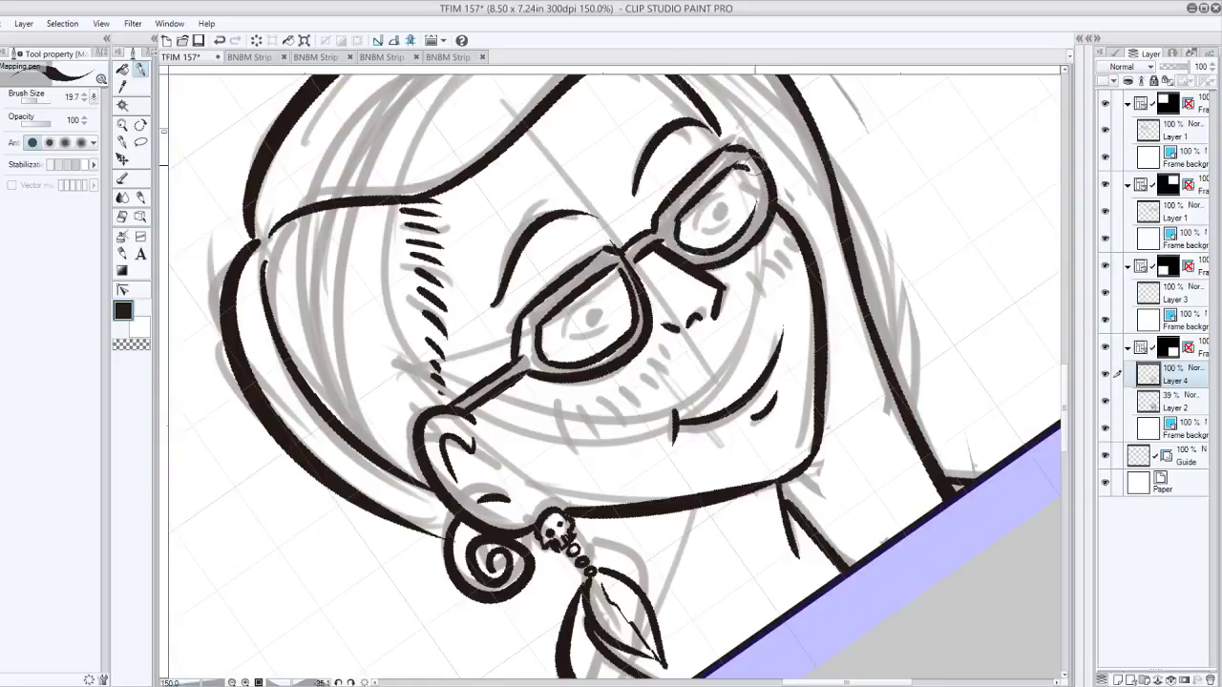
{"action": "left_click_drag", "start_coordinate": [753, 168], "coordinate": [753, 227]}
{"action": "key", "text": "ctrl+z"}
{"action": "key", "text": "ctrl+z"}
{"action": "left_click_drag", "start_coordinate": [753, 170], "coordinate": [746, 231]}
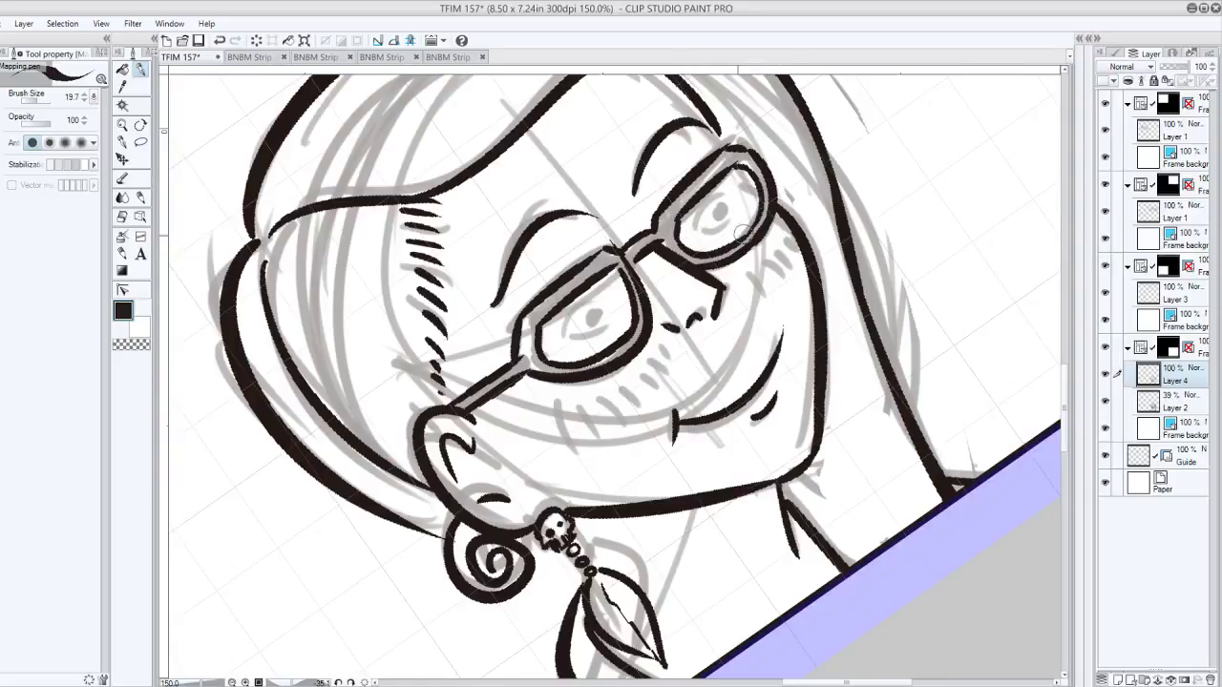
Ink the eye inside the near lens with an upper lid, a filled pupil and a lower lid line
{"action": "mouse_move", "coordinate": [772, 151]}
{"action": "left_mouse_down"}
{"action": "mouse_move", "coordinate": [799, 135]}
{"action": "mouse_move", "coordinate": [862, 373]}
{"action": "mouse_move", "coordinate": [836, 346]}
{"action": "mouse_move", "coordinate": [772, 150]}
{"action": "left_mouse_up"}
{"action": "key", "text": "ctrl+@"}
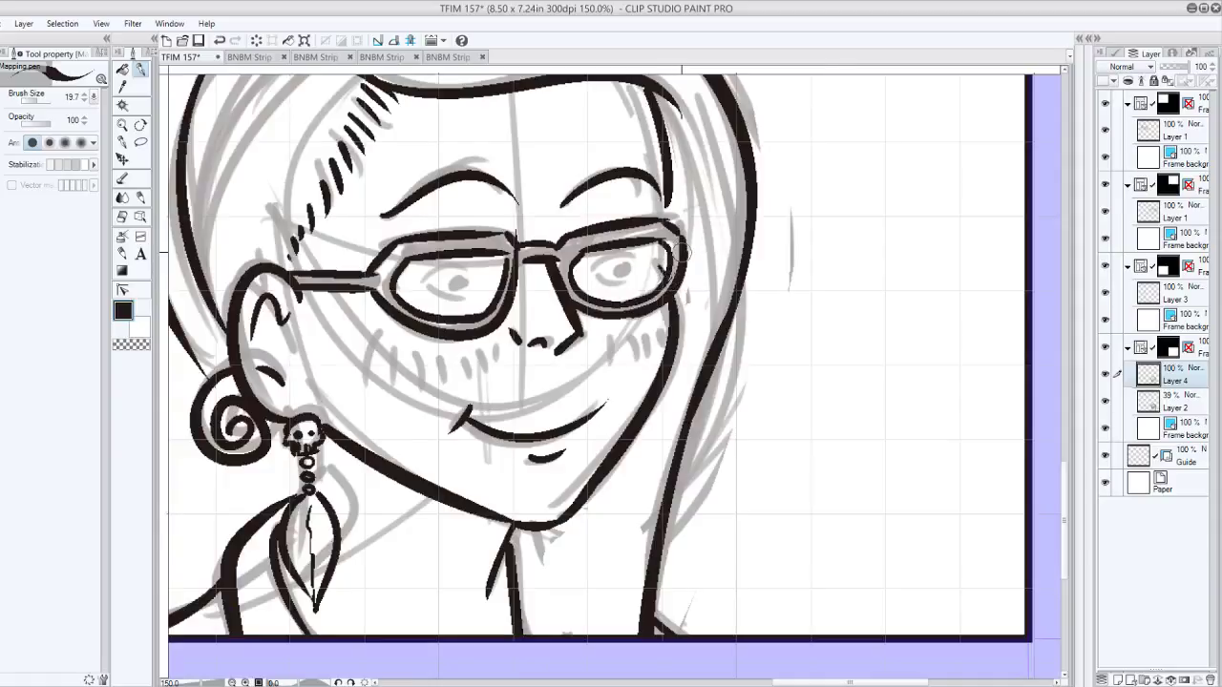
{"action": "mouse_move", "coordinate": [660, 267]}
{"action": "left_mouse_down"}
{"action": "mouse_move", "coordinate": [662, 355]}
{"action": "mouse_move", "coordinate": [758, 366]}
{"action": "mouse_move", "coordinate": [799, 318]}
{"action": "mouse_move", "coordinate": [765, 245]}
{"action": "left_mouse_up"}
{"action": "scroll", "coordinate": [611, 382], "scroll_direction": "up", "scroll_amount": 3}
{"action": "left_click_drag", "start_coordinate": [765, 245], "coordinate": [873, 278]}
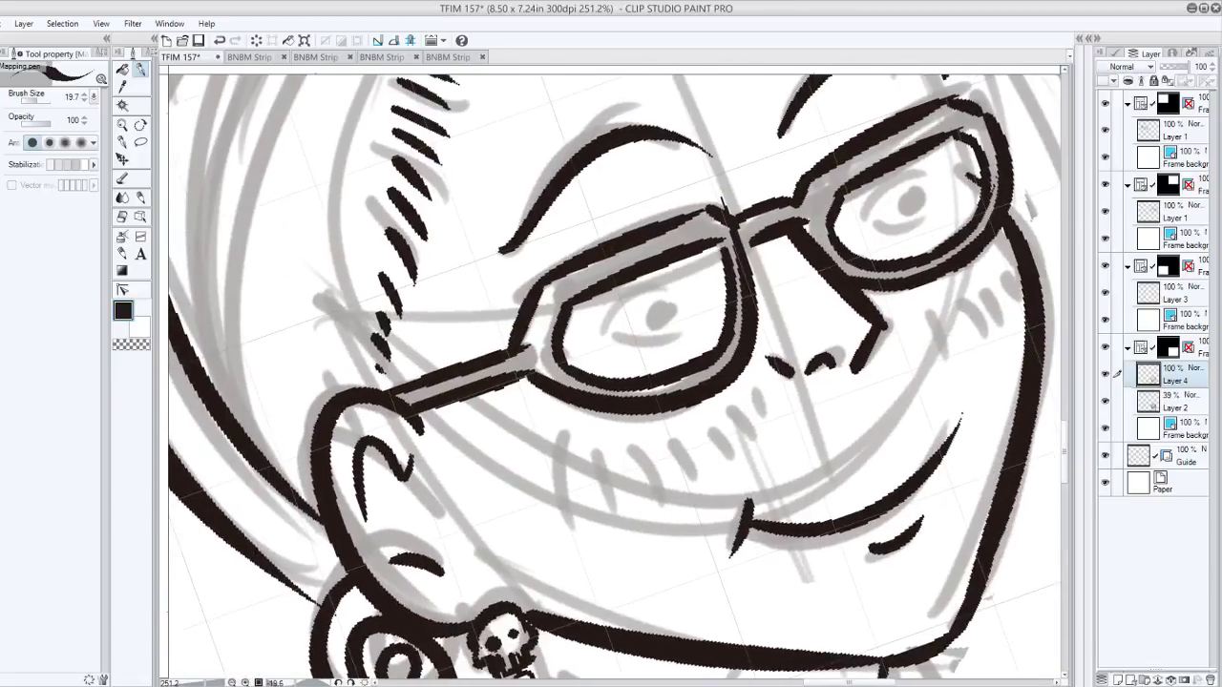
{"action": "left_click_drag", "start_coordinate": [607, 332], "coordinate": [671, 291]}
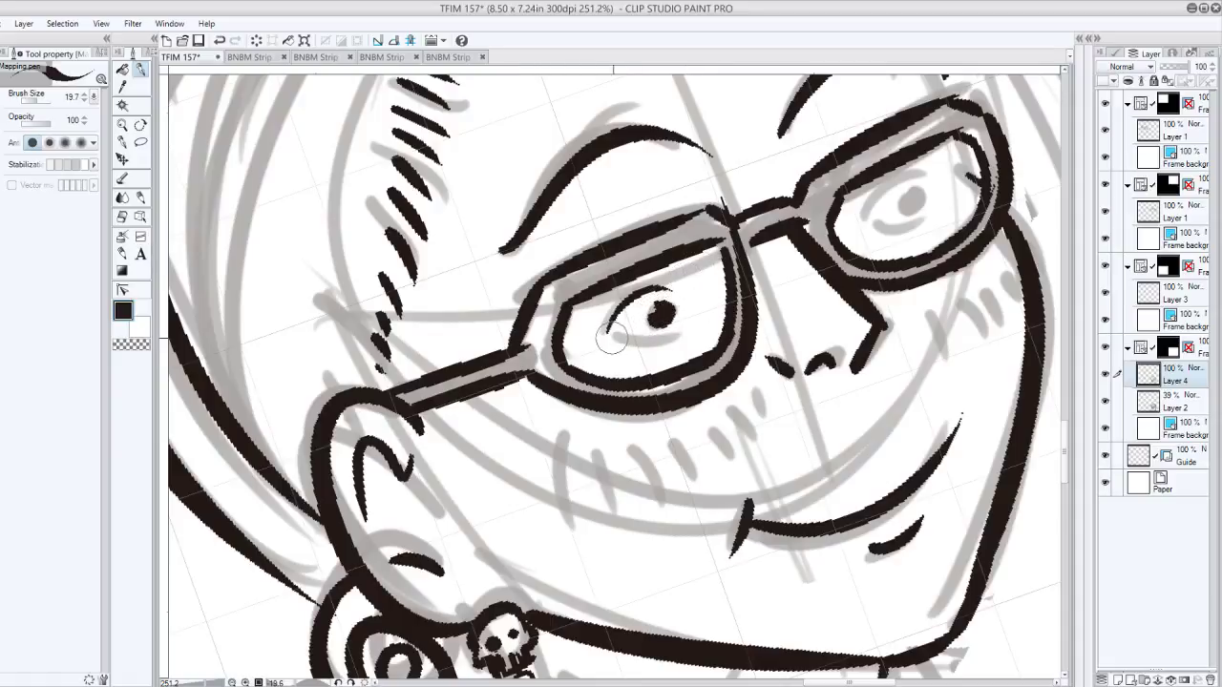
{"action": "left_click_drag", "start_coordinate": [611, 337], "coordinate": [694, 315]}
Ink the eye inside the far lens with its upper lid, filled pupil and lower lid line
{"action": "left_click_drag", "start_coordinate": [813, 113], "coordinate": [617, 189]}
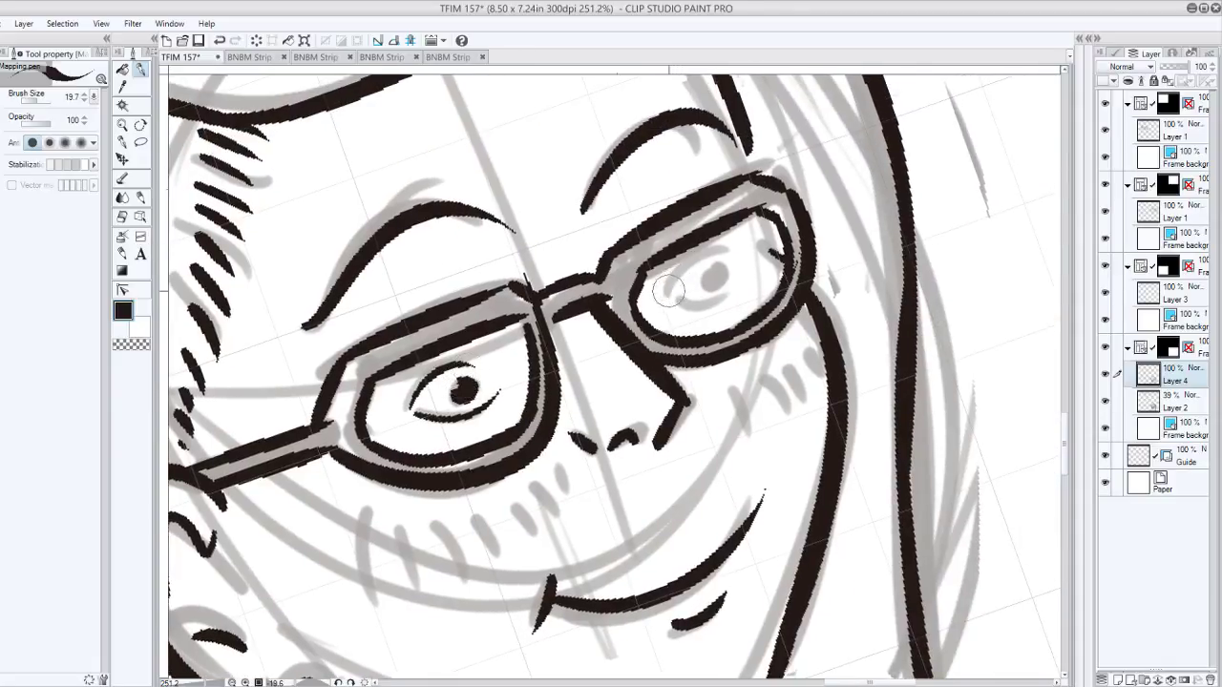
{"action": "left_click_drag", "start_coordinate": [671, 294], "coordinate": [733, 255]}
{"action": "left_click_drag", "start_coordinate": [674, 302], "coordinate": [733, 289]}
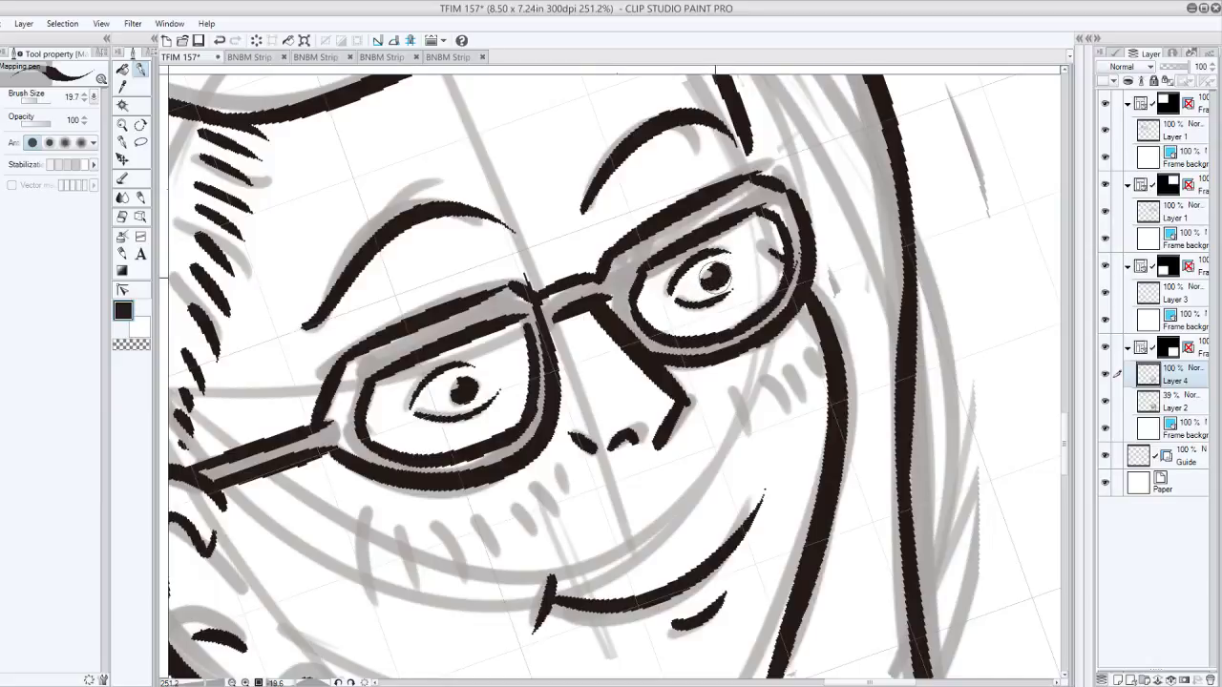
{"action": "scroll", "coordinate": [775, 390], "scroll_direction": "down", "scroll_amount": 2}
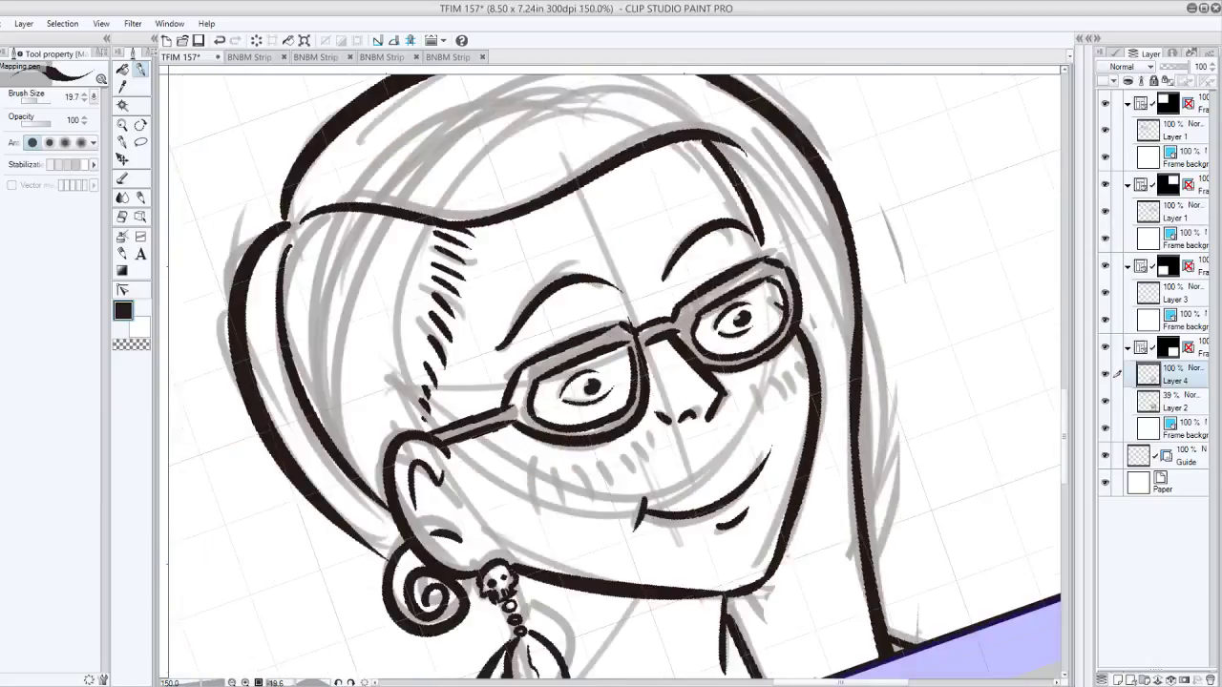
{"action": "mouse_move", "coordinate": [775, 390]}
{"action": "left_mouse_down"}
{"action": "mouse_move", "coordinate": [779, 346]}
{"action": "mouse_move", "coordinate": [751, 400]}
{"action": "mouse_move", "coordinate": [762, 395]}
{"action": "left_mouse_up"}
{"action": "key", "text": "asciicircum"}
{"action": "key", "text": "asciicircum"}
{"action": "left_click_drag", "start_coordinate": [774, 376], "coordinate": [777, 393]}
{"action": "mouse_move", "coordinate": [784, 375]}
{"action": "left_mouse_down"}
{"action": "mouse_move", "coordinate": [790, 395]}
{"action": "mouse_move", "coordinate": [800, 391]}
{"action": "left_mouse_up"}
{"action": "key", "text": "ctrl+z"}
{"action": "key", "text": "ctrl+z"}
{"action": "key", "text": "ctrl+z"}
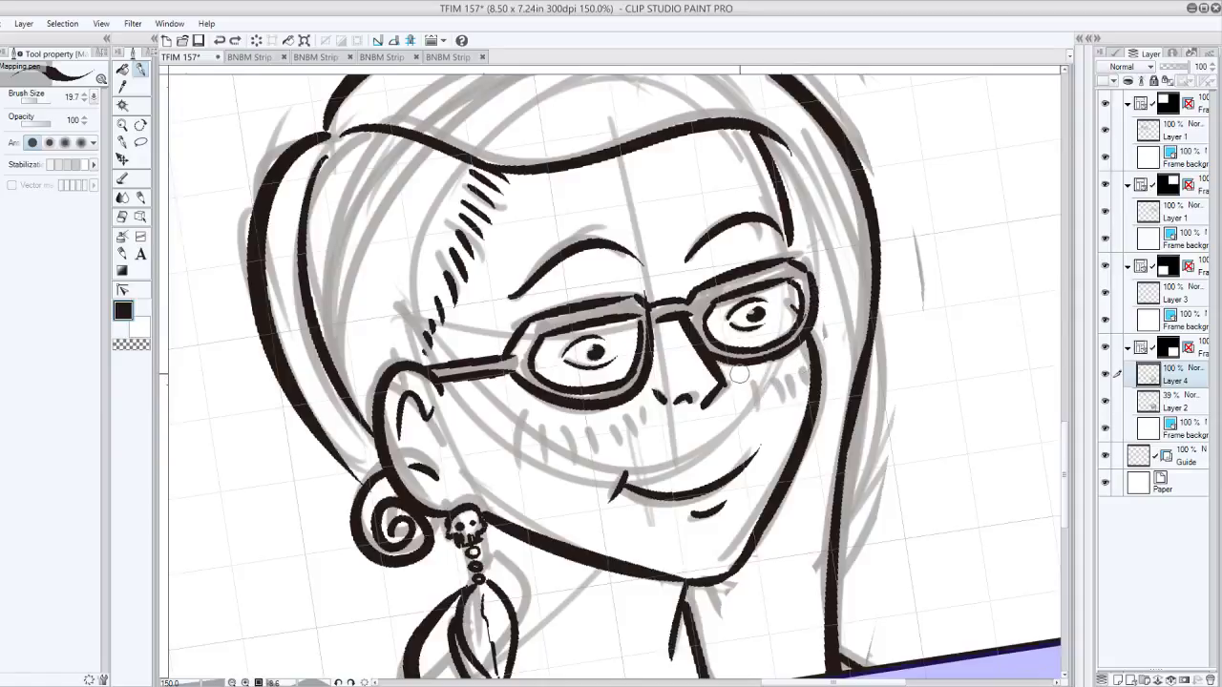
Ink a row of short blush hatch strokes on the cheek below the far lens
{"action": "left_click_drag", "start_coordinate": [745, 373], "coordinate": [742, 404]}
{"action": "key", "text": "ctrl+z"}
{"action": "left_click_drag", "start_coordinate": [748, 374], "coordinate": [745, 399]}
{"action": "mouse_move", "coordinate": [757, 372]}
{"action": "left_mouse_down"}
{"action": "mouse_move", "coordinate": [755, 401]}
{"action": "mouse_move", "coordinate": [766, 404]}
{"action": "left_mouse_up"}
{"action": "mouse_move", "coordinate": [778, 368]}
{"action": "left_mouse_down"}
{"action": "mouse_move", "coordinate": [776, 401]}
{"action": "mouse_move", "coordinate": [799, 393]}
{"action": "left_mouse_up"}
{"action": "left_click_drag", "start_coordinate": [809, 360], "coordinate": [807, 387]}
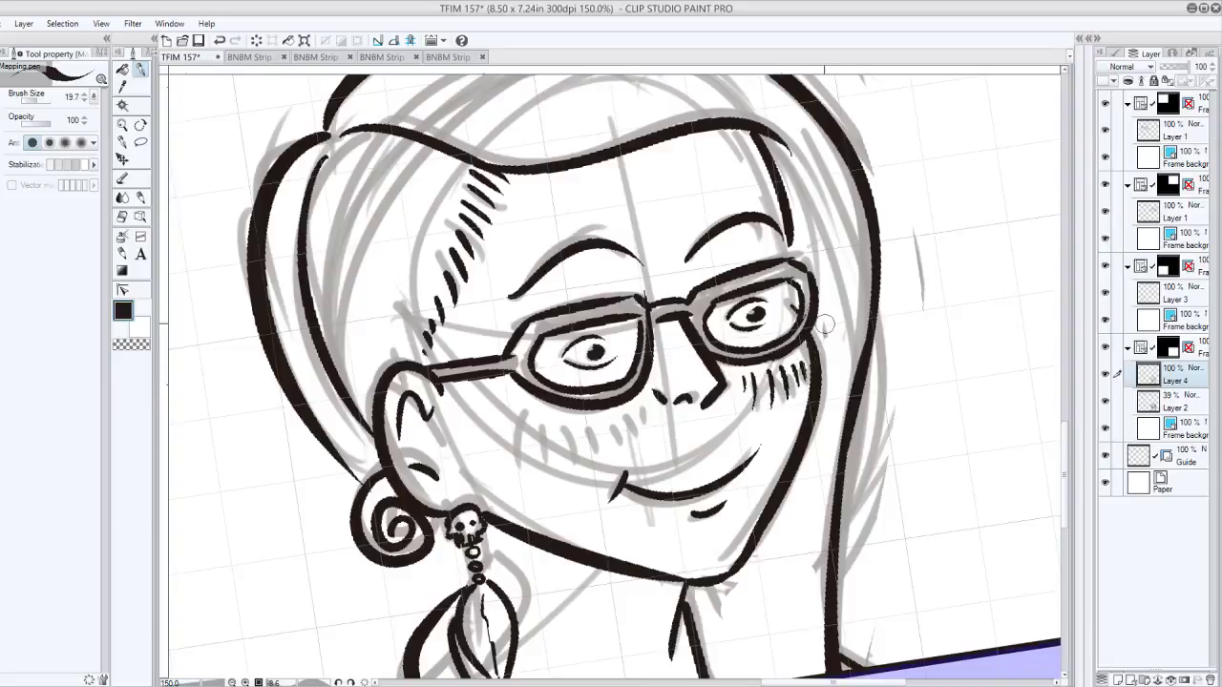
Ink a row of short blush hatch strokes on the cheek below the near lens
{"action": "mouse_move", "coordinate": [523, 415]}
{"action": "left_mouse_down"}
{"action": "mouse_move", "coordinate": [551, 456]}
{"action": "mouse_move", "coordinate": [566, 441]}
{"action": "left_mouse_up"}
{"action": "mouse_move", "coordinate": [577, 416]}
{"action": "left_mouse_down"}
{"action": "mouse_move", "coordinate": [579, 445]}
{"action": "mouse_move", "coordinate": [591, 447]}
{"action": "left_mouse_up"}
{"action": "mouse_move", "coordinate": [604, 414]}
{"action": "left_mouse_down"}
{"action": "mouse_move", "coordinate": [604, 441]}
{"action": "mouse_move", "coordinate": [616, 440]}
{"action": "left_mouse_up"}
{"action": "mouse_move", "coordinate": [628, 411]}
{"action": "left_mouse_down"}
{"action": "mouse_move", "coordinate": [629, 434]}
{"action": "mouse_move", "coordinate": [637, 428]}
{"action": "left_mouse_up"}
{"action": "left_click_drag", "start_coordinate": [646, 401], "coordinate": [645, 420]}
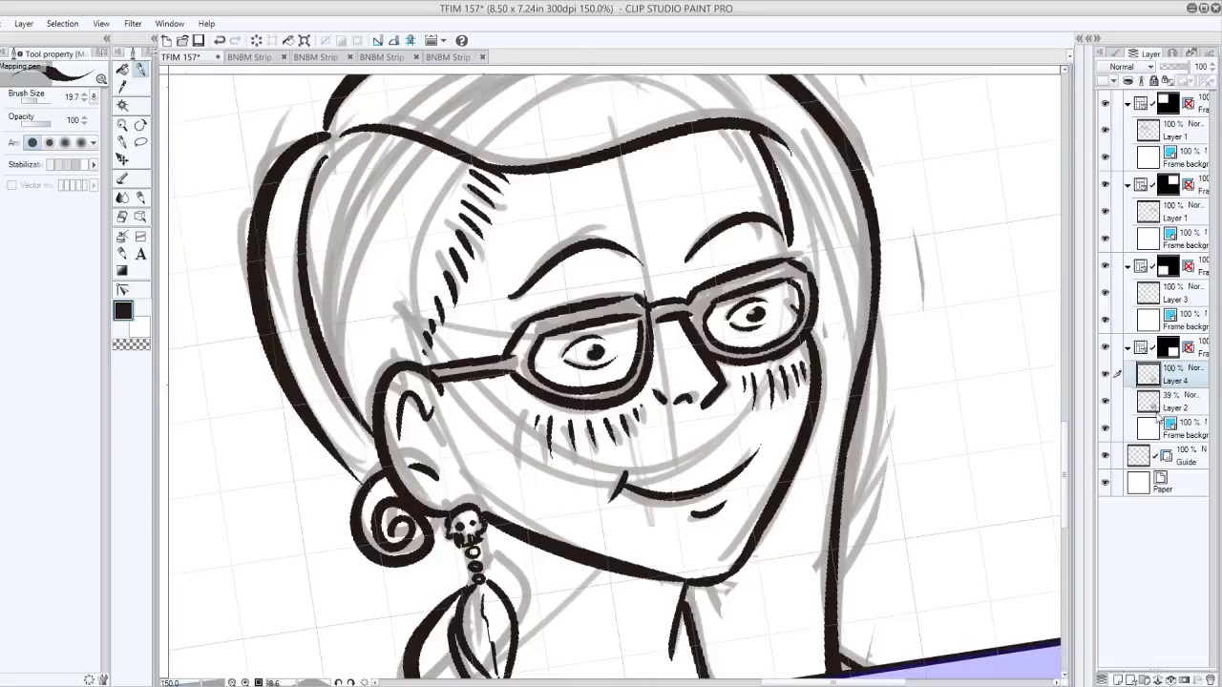
Delete the grey sketch layer, Layer 2, from the portrait's frame folder
{"action": "key", "text": "alt+bracketleft"}
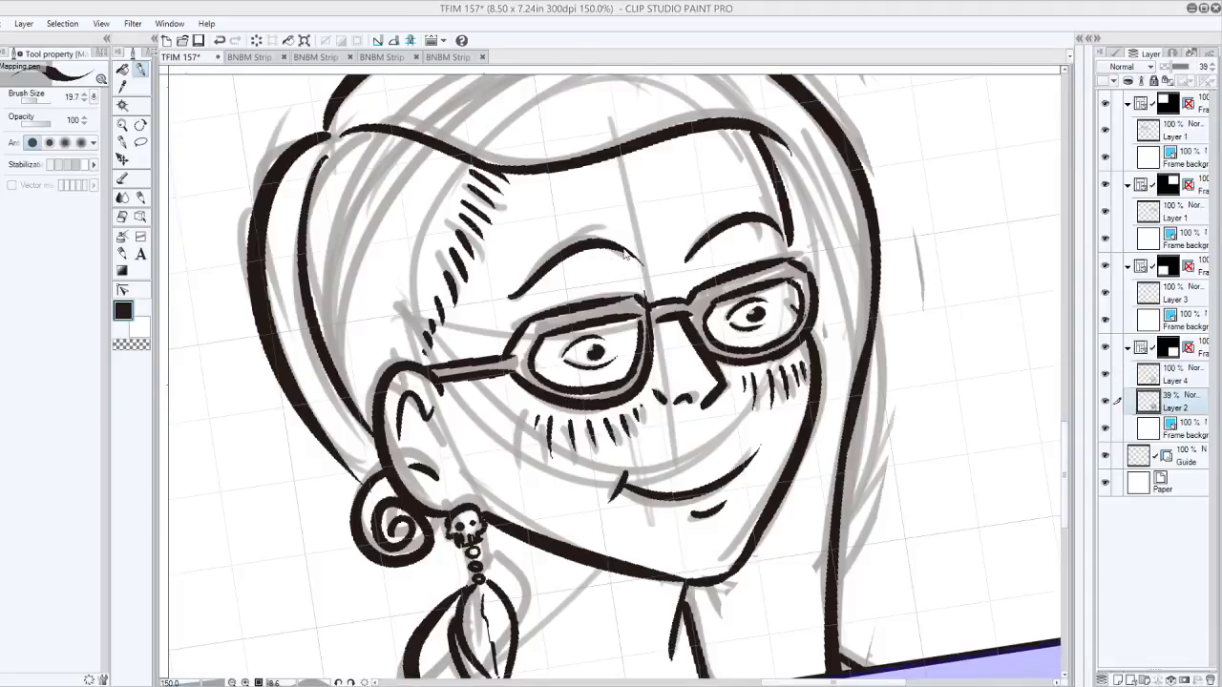
{"action": "key", "text": "Delete"}
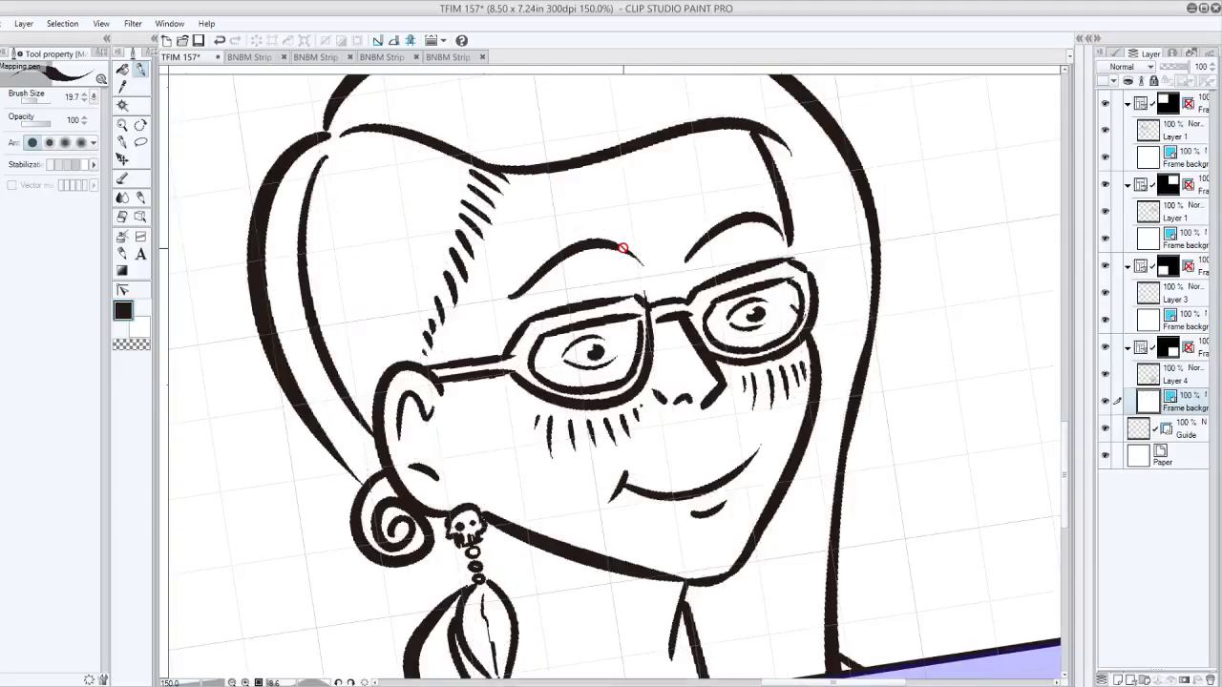
Reselect Layer 4 and ink the missing neck line behind the skull earring and its chain
{"action": "mouse_move", "coordinate": [623, 249]}
{"action": "left_mouse_down"}
{"action": "mouse_move", "coordinate": [585, 115]}
{"action": "mouse_move", "coordinate": [609, 209]}
{"action": "left_mouse_up"}
{"action": "scroll", "coordinate": [911, 392], "scroll_direction": "down", "scroll_amount": 2}
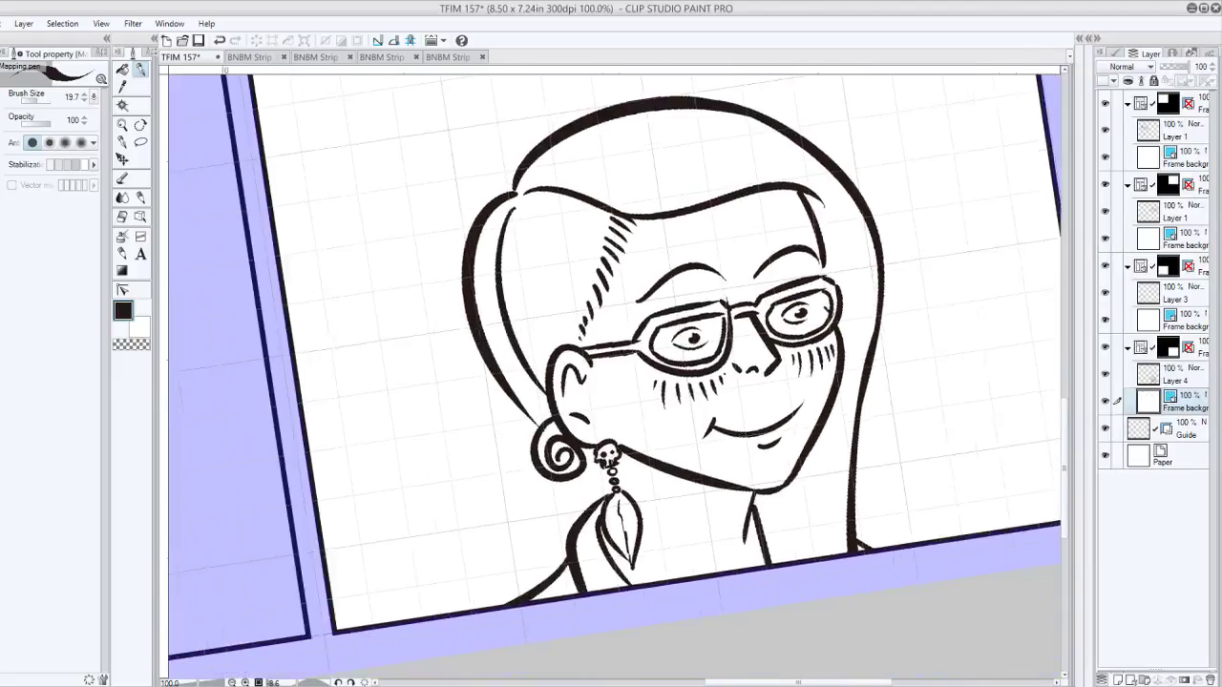
{"action": "left_click_drag", "start_coordinate": [782, 459], "coordinate": [910, 392]}
{"action": "scroll", "coordinate": [911, 392], "scroll_direction": "up", "scroll_amount": 2}
{"action": "left_click_drag", "start_coordinate": [615, 376], "coordinate": [623, 391]}
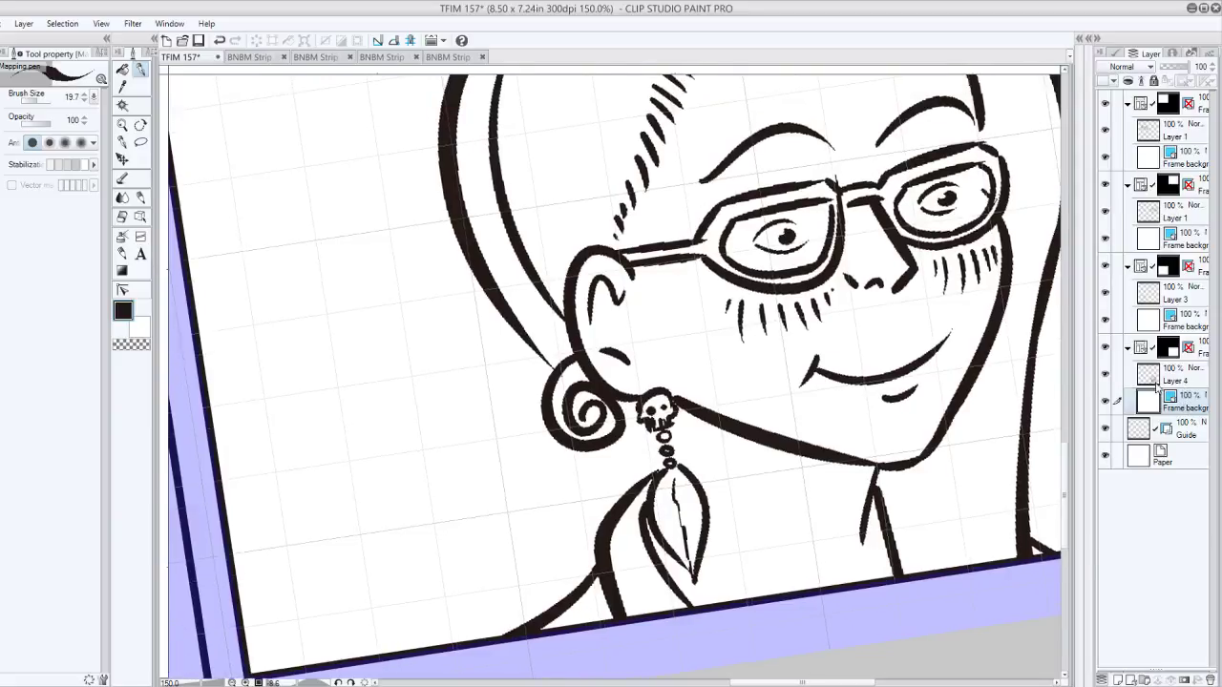
{"action": "left_click", "coordinate": [1153, 387]}
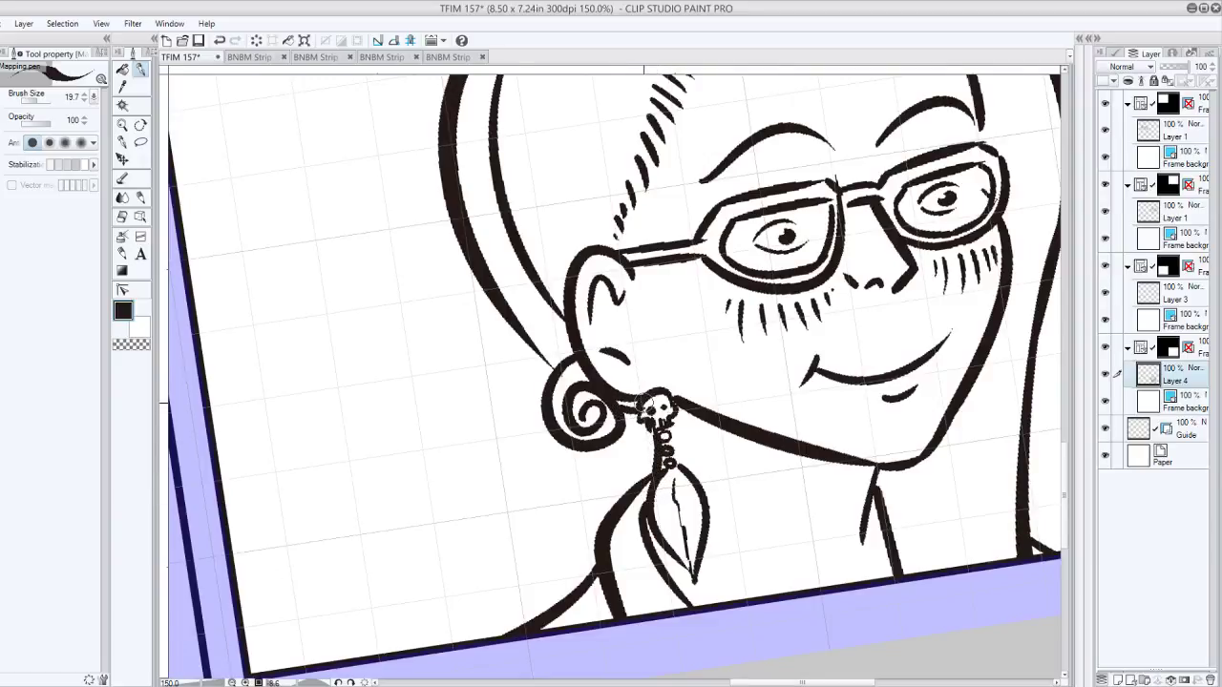
Ink a thin inner hair line from the far end of the hairline down beside the far lens
{"action": "left_click_drag", "start_coordinate": [648, 405], "coordinate": [343, 509]}
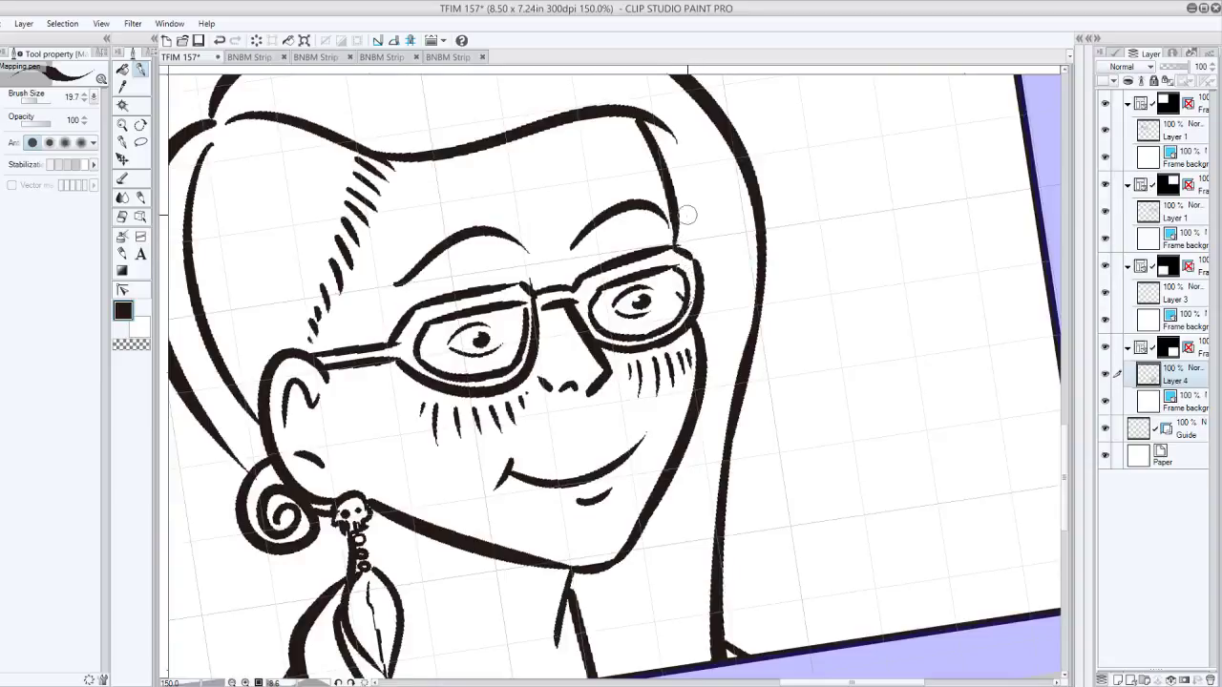
{"action": "left_click_drag", "start_coordinate": [778, 434], "coordinate": [725, 330]}
{"action": "left_click_drag", "start_coordinate": [493, 422], "coordinate": [571, 322]}
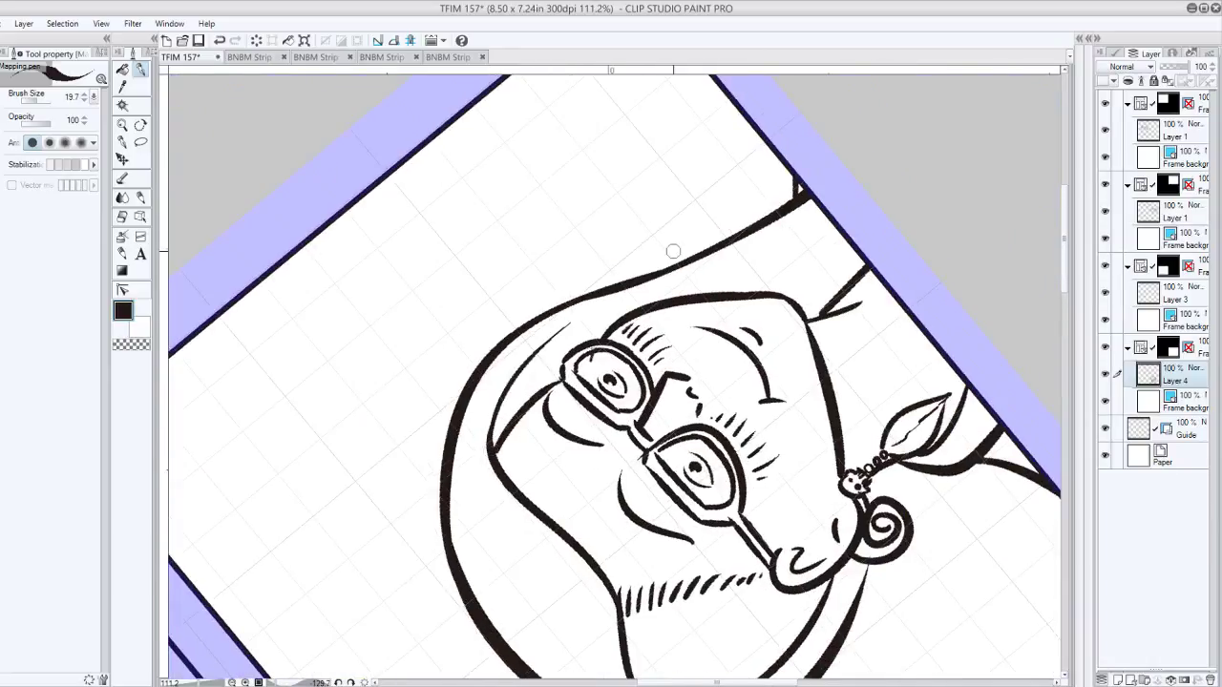
Ink several long tapering hair strands beside the far lens, running from the end of the hairline down toward the cheek
{"action": "left_click_drag", "start_coordinate": [496, 443], "coordinate": [605, 306]}
{"action": "left_click_drag", "start_coordinate": [491, 445], "coordinate": [674, 273]}
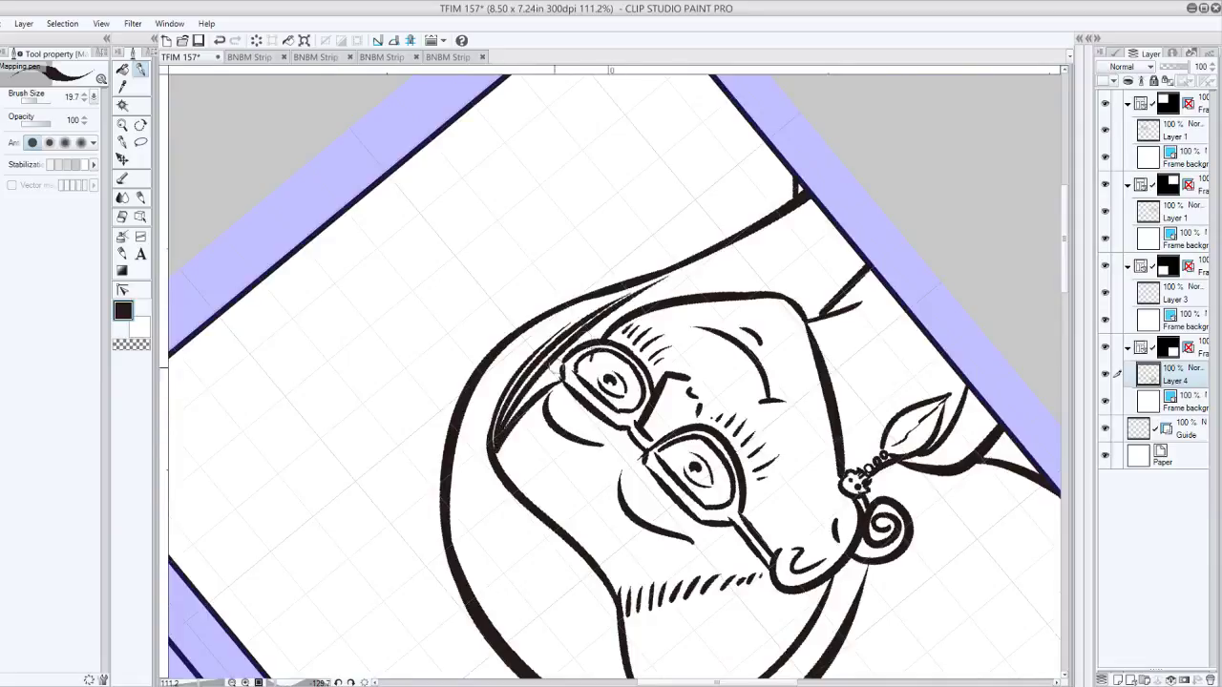
{"action": "left_click_drag", "start_coordinate": [506, 422], "coordinate": [578, 338]}
{"action": "mouse_move", "coordinate": [539, 388]}
{"action": "left_mouse_down"}
{"action": "mouse_move", "coordinate": [569, 351]}
{"action": "mouse_move", "coordinate": [784, 232]}
{"action": "left_mouse_up"}
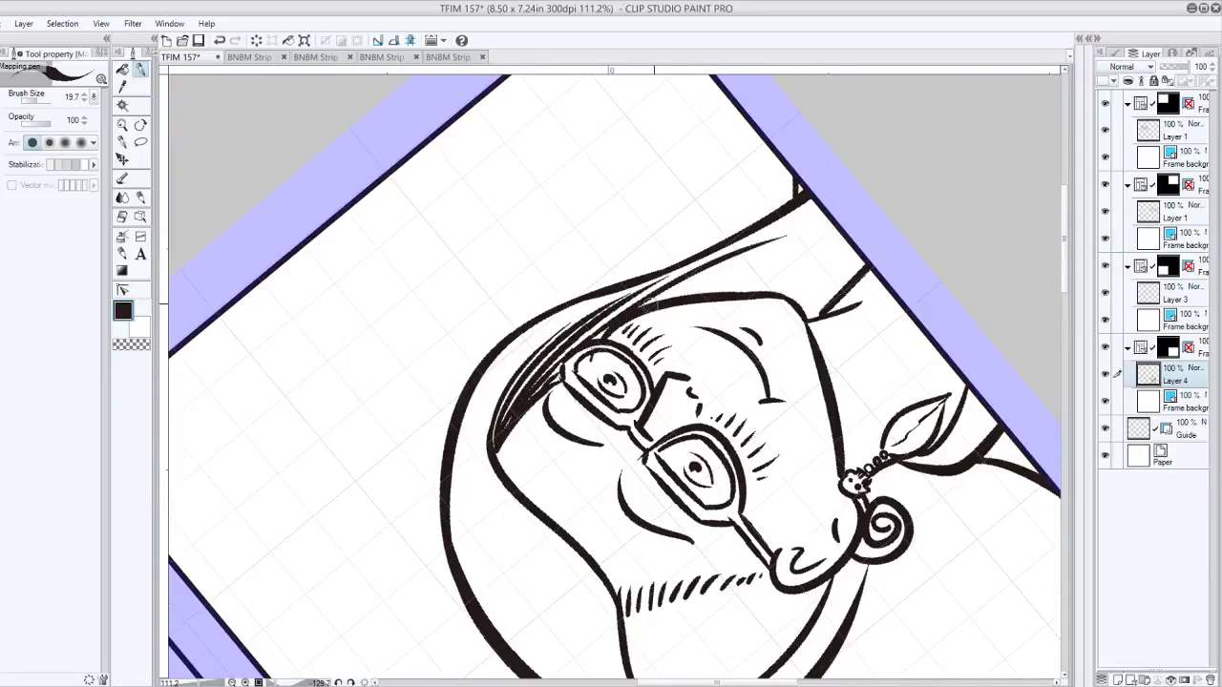
Fill the hair hanging behind the cheek and jaw down to the frame edge with dense black strokes, leaving thin white gaps
{"action": "left_click_drag", "start_coordinate": [645, 309], "coordinate": [836, 229]}
{"action": "left_click_drag", "start_coordinate": [655, 303], "coordinate": [835, 224]}
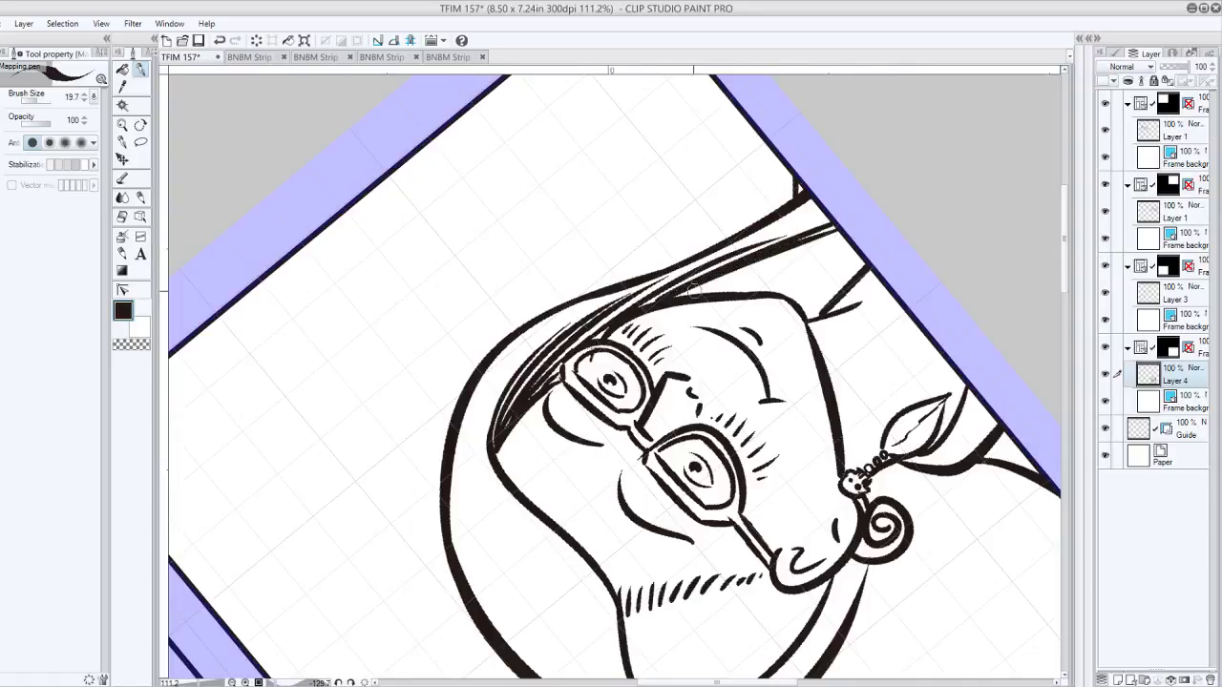
{"action": "left_click_drag", "start_coordinate": [673, 304], "coordinate": [840, 231]}
{"action": "left_click_drag", "start_coordinate": [638, 307], "coordinate": [830, 219]}
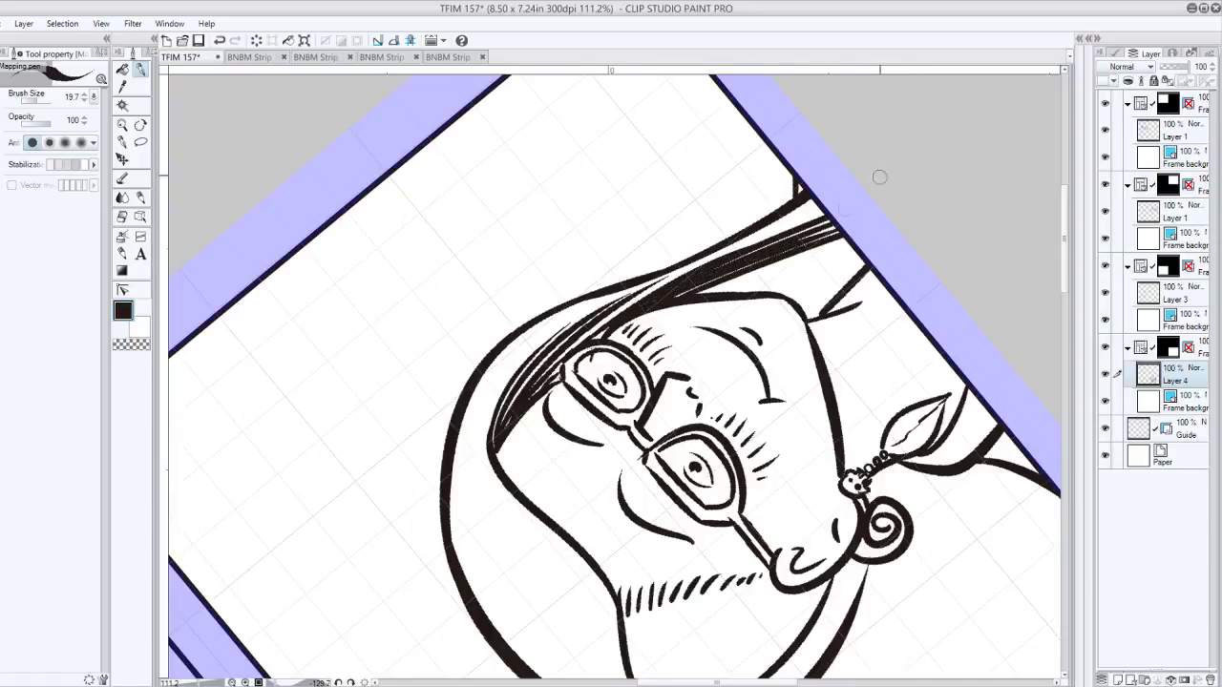
{"action": "left_click_drag", "start_coordinate": [689, 297], "coordinate": [844, 237]}
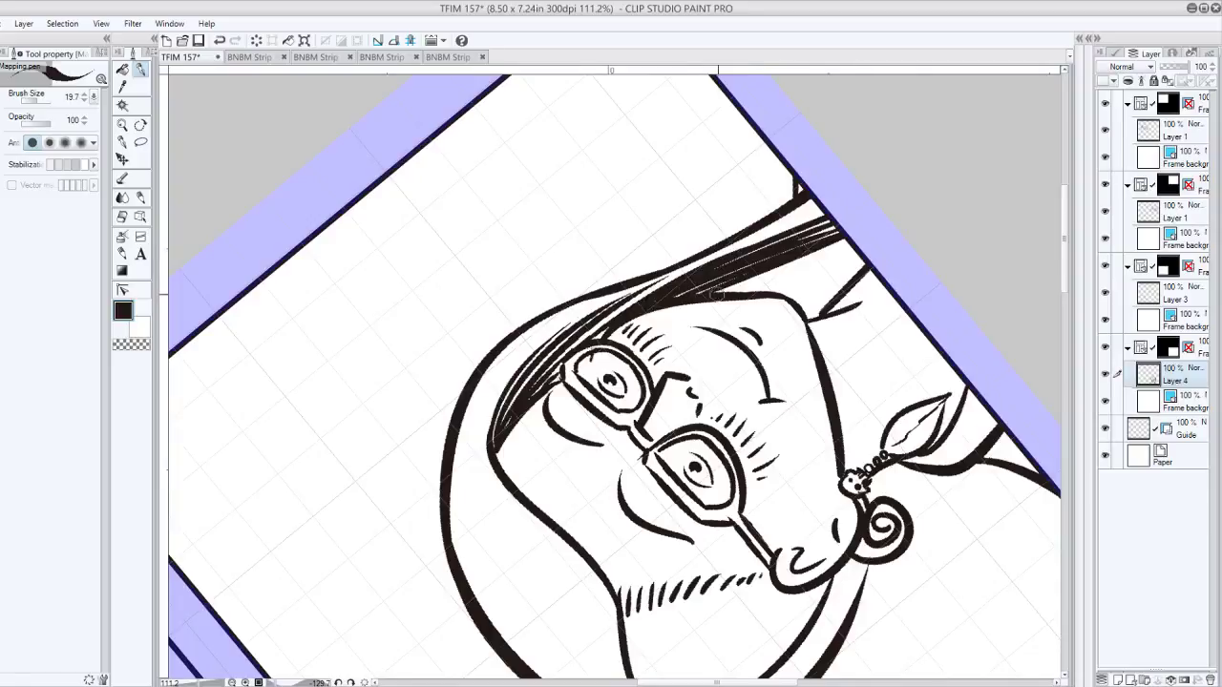
{"action": "left_click_drag", "start_coordinate": [716, 295], "coordinate": [850, 246]}
{"action": "left_click_drag", "start_coordinate": [737, 291], "coordinate": [852, 246]}
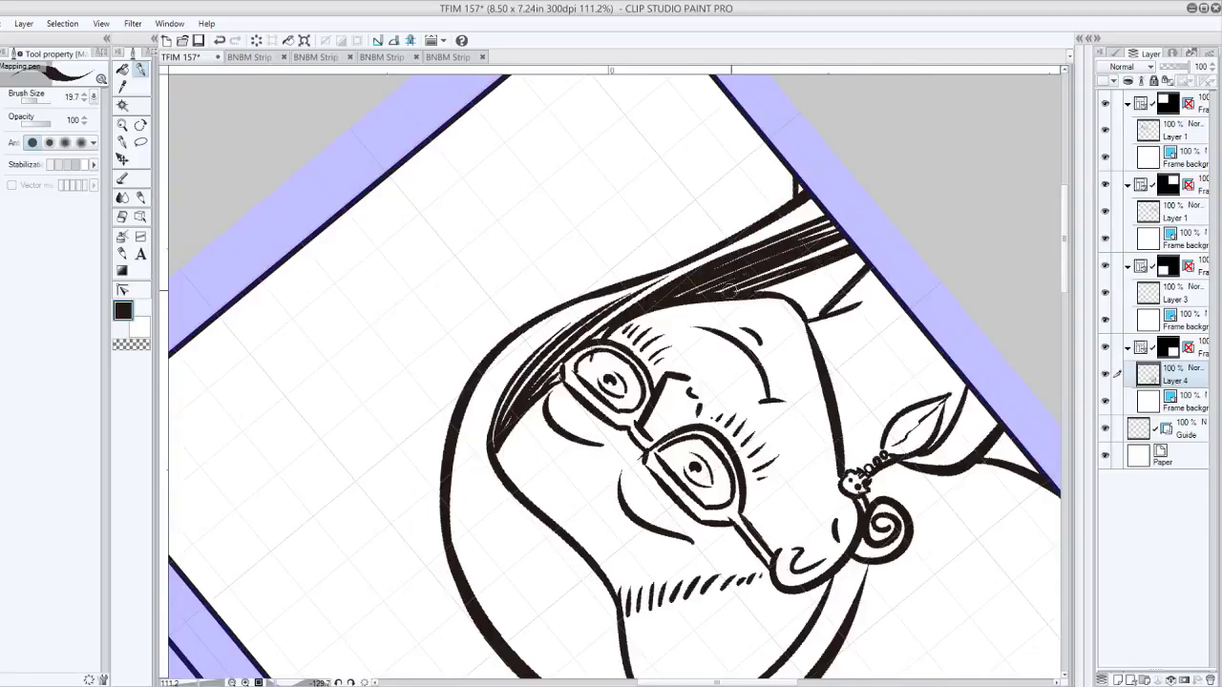
{"action": "left_click_drag", "start_coordinate": [729, 292], "coordinate": [849, 244]}
{"action": "left_click_drag", "start_coordinate": [759, 290], "coordinate": [857, 250]}
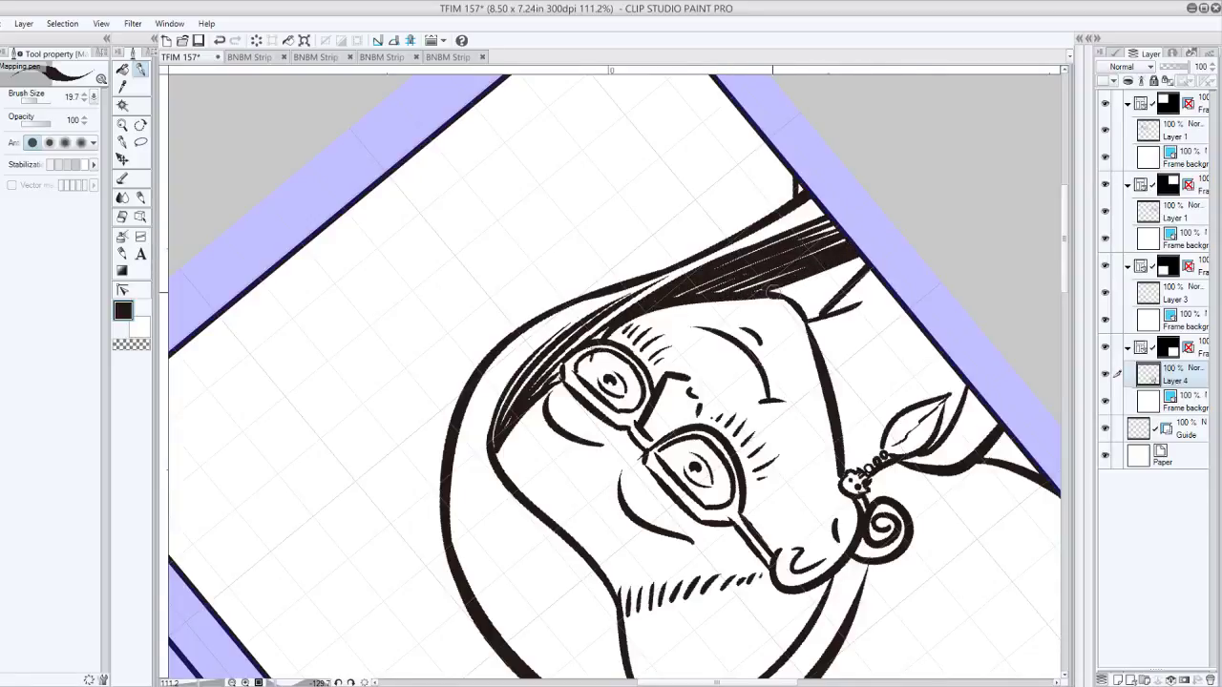
{"action": "left_click_drag", "start_coordinate": [770, 290], "coordinate": [861, 254]}
Black in the shoulder and the collar area behind the leaf earring, combining pen strokes with a bucket fill
{"action": "mouse_move", "coordinate": [790, 296]}
{"action": "left_mouse_down"}
{"action": "mouse_move", "coordinate": [865, 260]}
{"action": "mouse_move", "coordinate": [826, 306]}
{"action": "mouse_move", "coordinate": [813, 307]}
{"action": "mouse_move", "coordinate": [872, 261]}
{"action": "mouse_move", "coordinate": [889, 416]}
{"action": "mouse_move", "coordinate": [827, 633]}
{"action": "mouse_move", "coordinate": [611, 669]}
{"action": "left_mouse_up"}
{"action": "left_click_drag", "start_coordinate": [573, 458], "coordinate": [815, 314]}
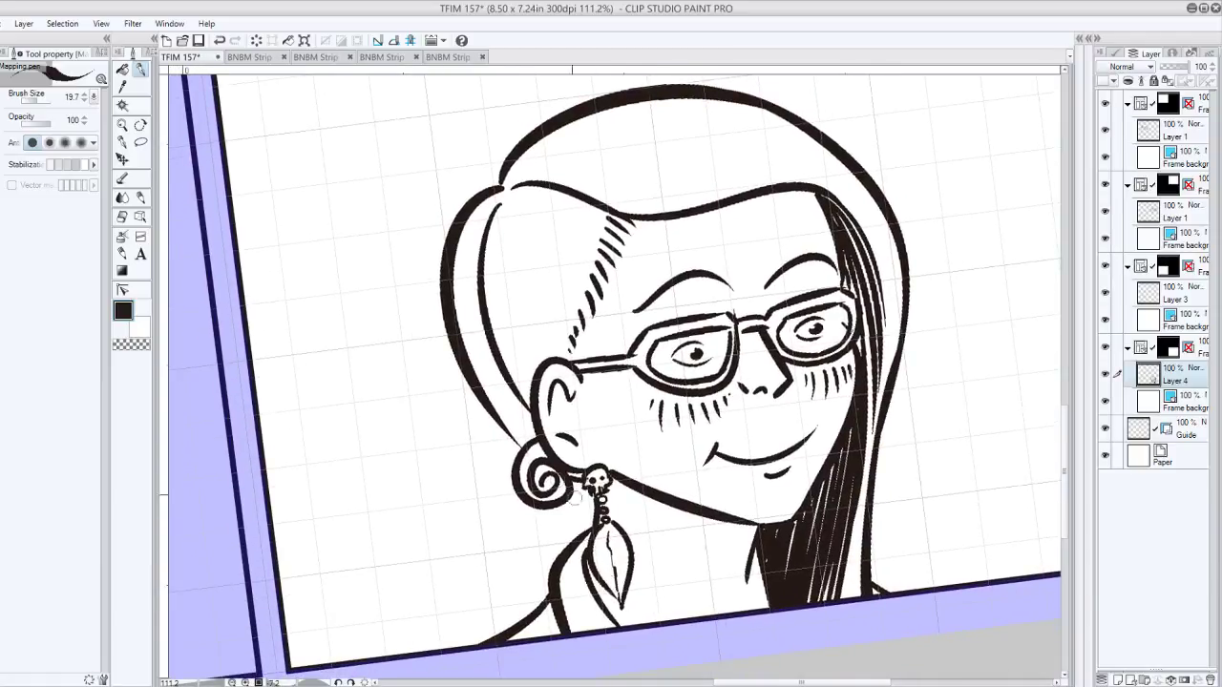
{"action": "mouse_move", "coordinate": [551, 606]}
{"action": "left_mouse_down"}
{"action": "mouse_move", "coordinate": [558, 626]}
{"action": "mouse_move", "coordinate": [515, 633]}
{"action": "left_mouse_up"}
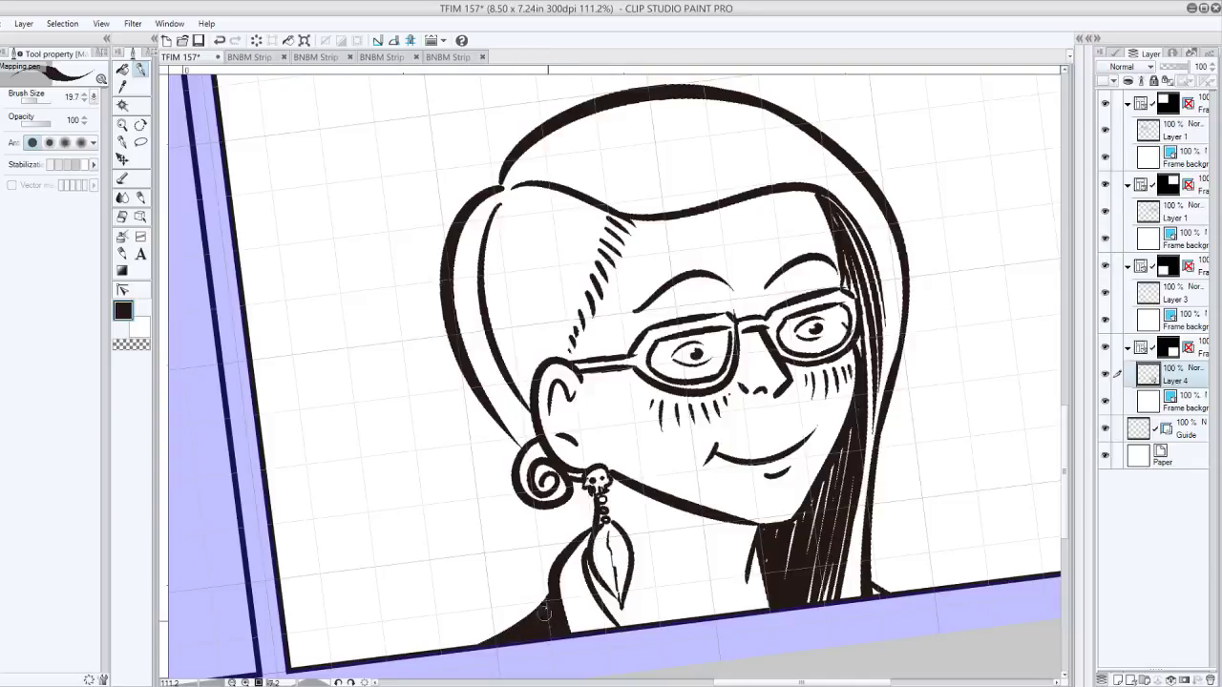
{"action": "left_click_drag", "start_coordinate": [567, 574], "coordinate": [576, 630]}
{"action": "mouse_move", "coordinate": [562, 572]}
{"action": "left_mouse_down"}
{"action": "mouse_move", "coordinate": [581, 632]}
{"action": "mouse_move", "coordinate": [611, 625]}
{"action": "left_mouse_up"}
{"action": "key", "text": "ctrl+z"}
{"action": "left_click", "coordinate": [141, 69]}
{"action": "left_click", "coordinate": [582, 582]}
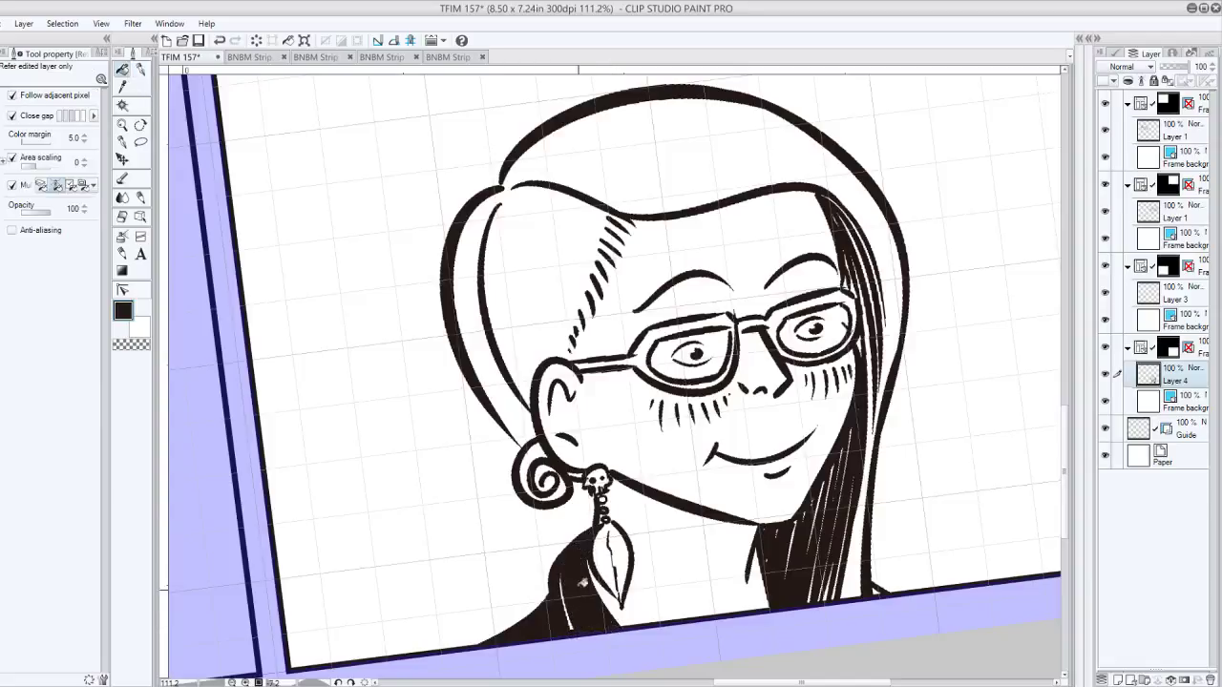
Ink over the leftover gaps in the black collar and add a thin white line separating it from the shoulder
{"action": "left_click", "coordinate": [142, 71]}
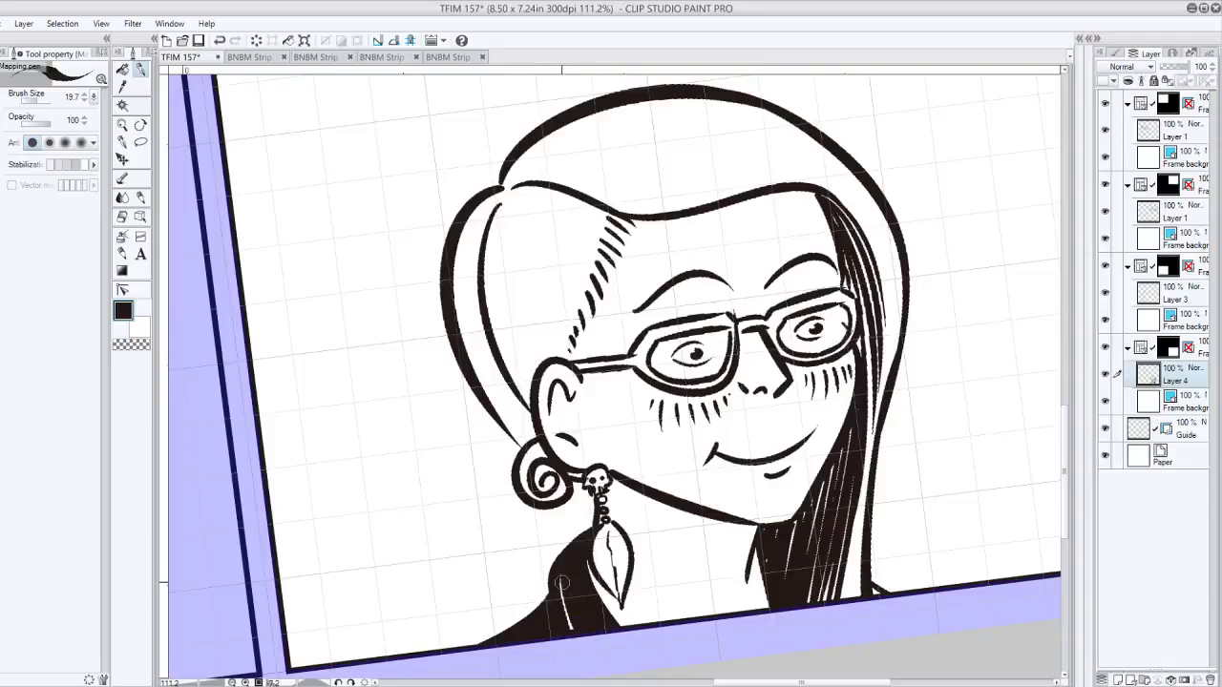
{"action": "left_click_drag", "start_coordinate": [561, 582], "coordinate": [556, 624]}
{"action": "left_click", "coordinate": [144, 329]}
{"action": "key", "text": "ctrl+z"}
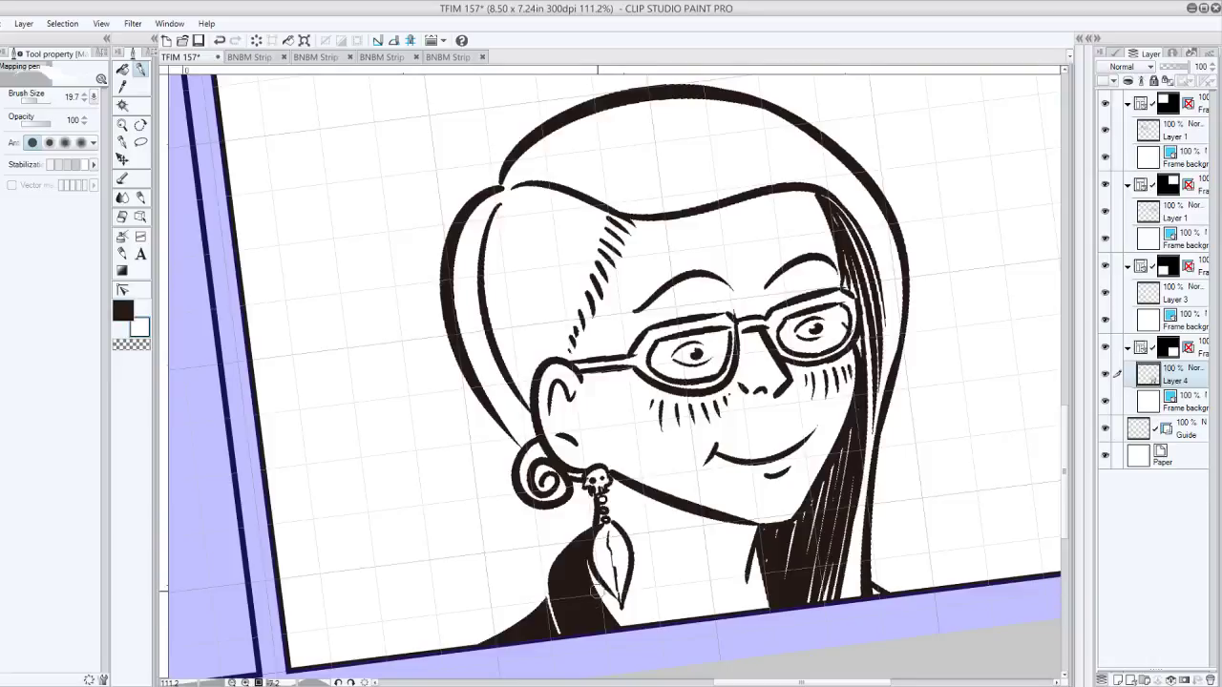
Fill the glasses' temple arm, bridge and both lens rims solid black, touching up the near rim with the Mapping pen
{"action": "scroll", "coordinate": [598, 592], "scroll_direction": "down", "scroll_amount": 2}
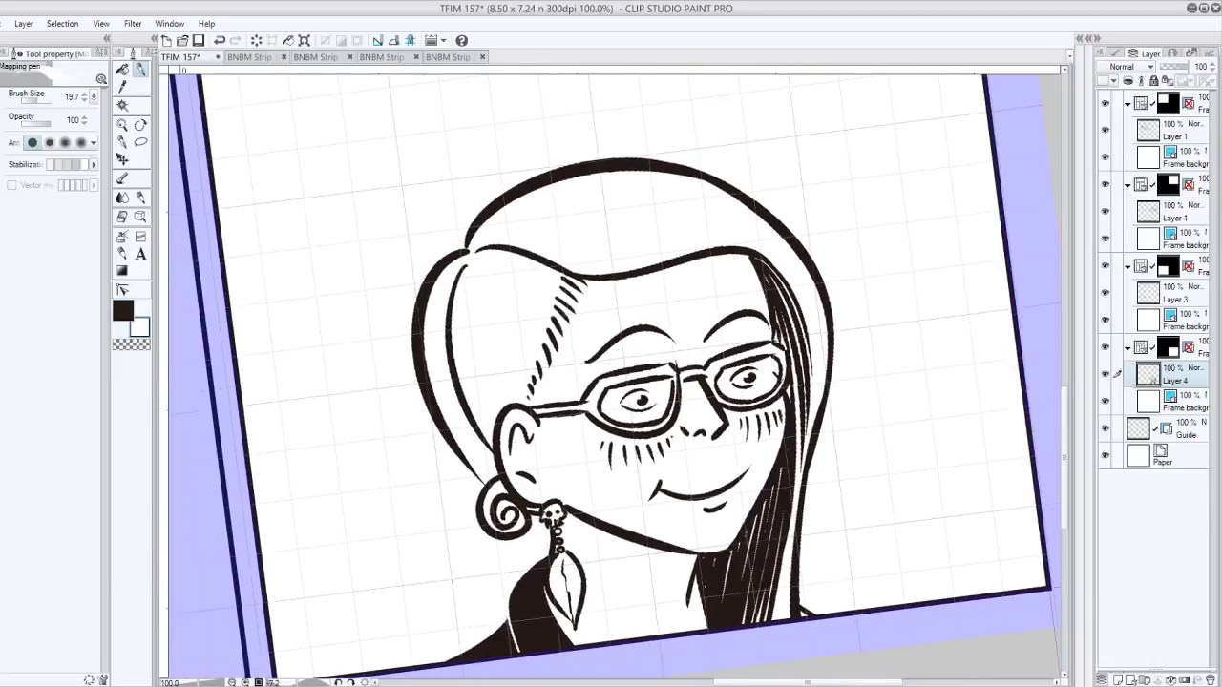
{"action": "key", "text": "ctrl+plus"}
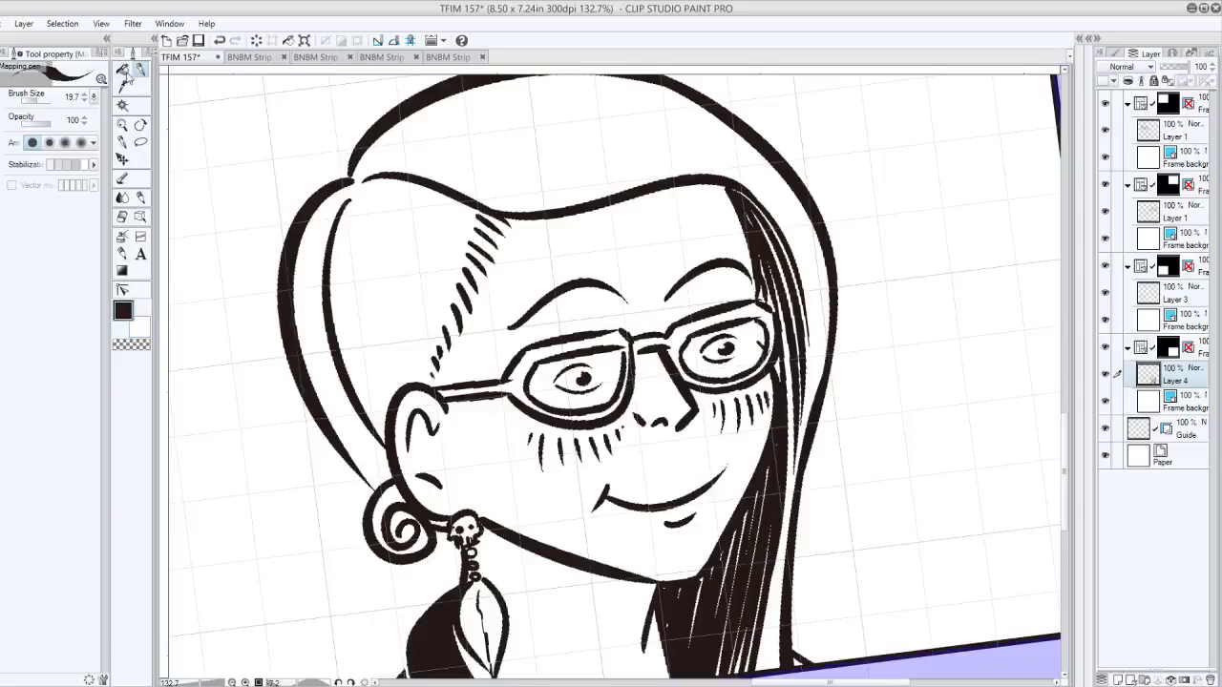
{"action": "left_click", "coordinate": [125, 71]}
{"action": "left_click", "coordinate": [513, 382]}
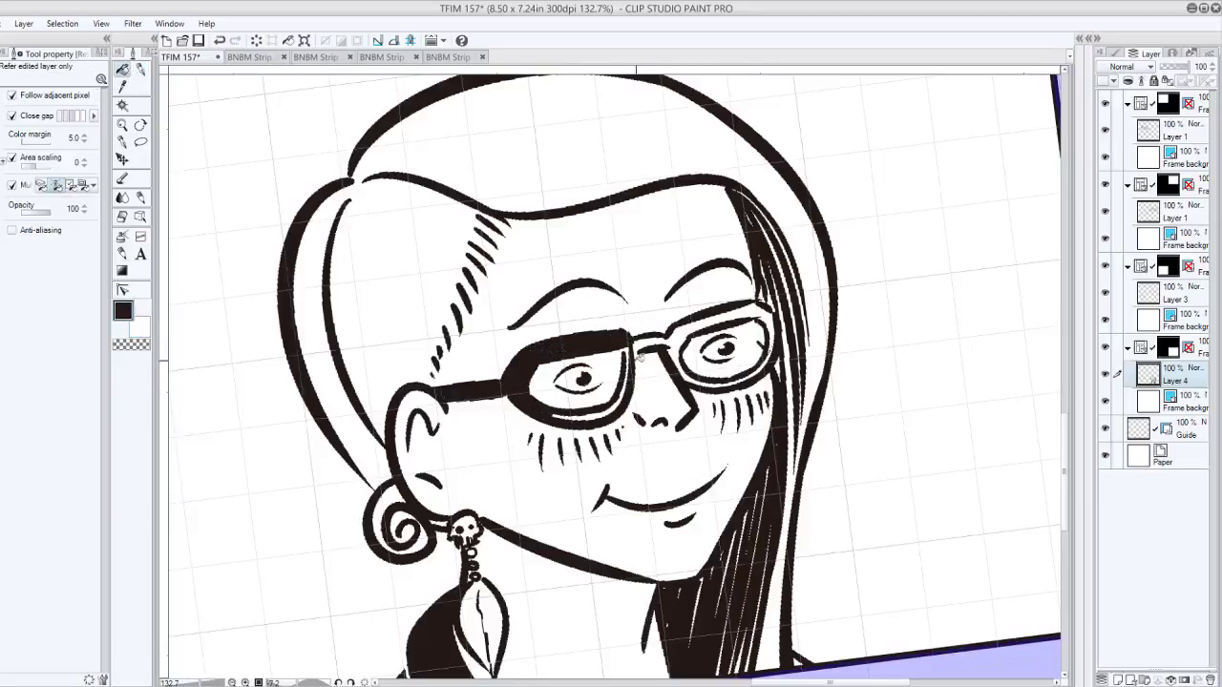
{"action": "left_click", "coordinate": [617, 405]}
{"action": "left_click", "coordinate": [717, 328]}
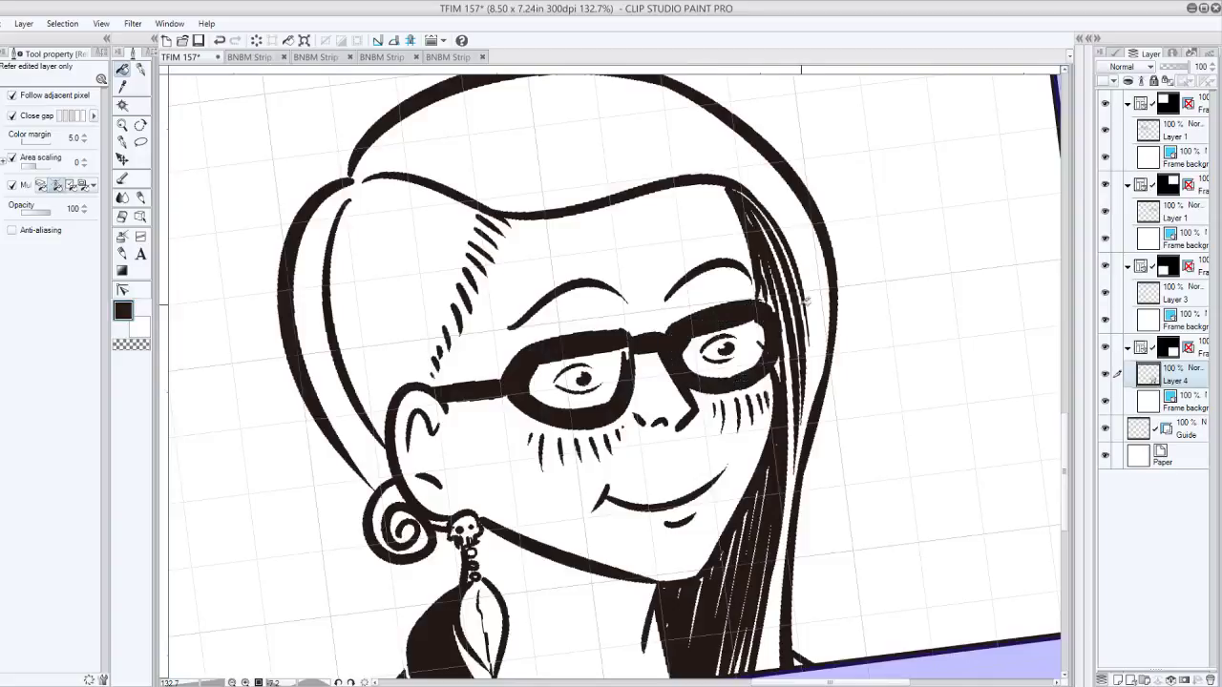
{"action": "left_click", "coordinate": [140, 69]}
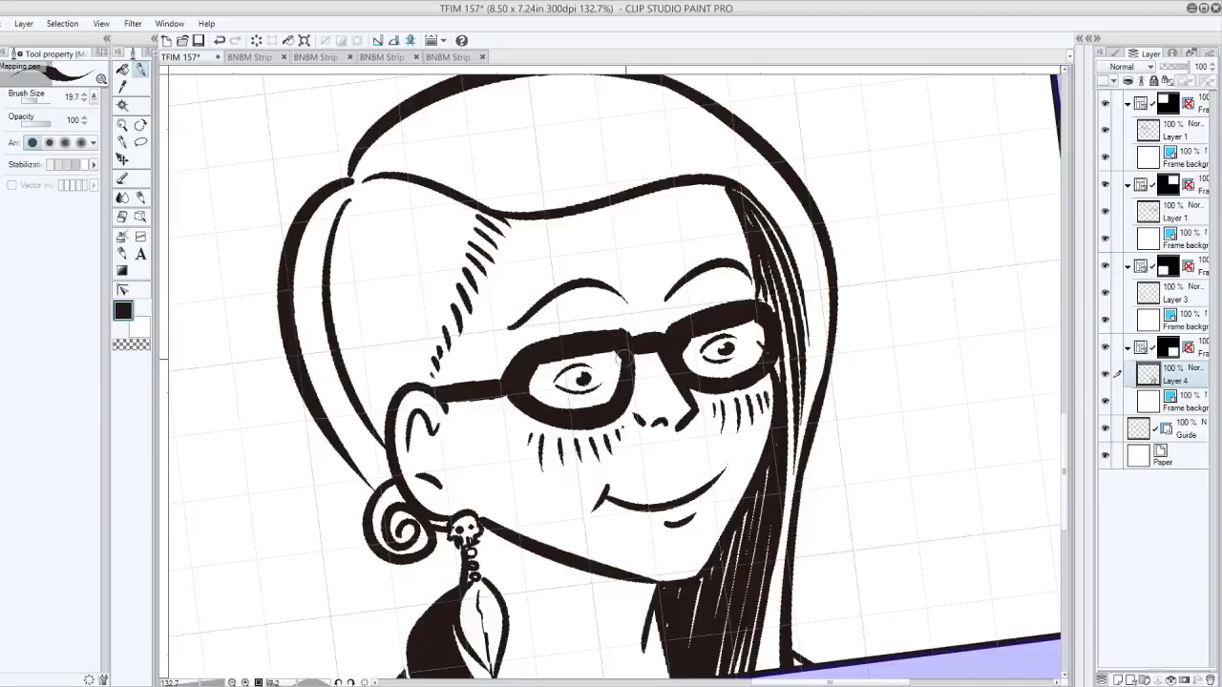
Lasso the mouth with its chin mark, move them slightly up toward the nose, and save the file
{"action": "scroll", "coordinate": [790, 411], "scroll_direction": "down", "scroll_amount": 4}
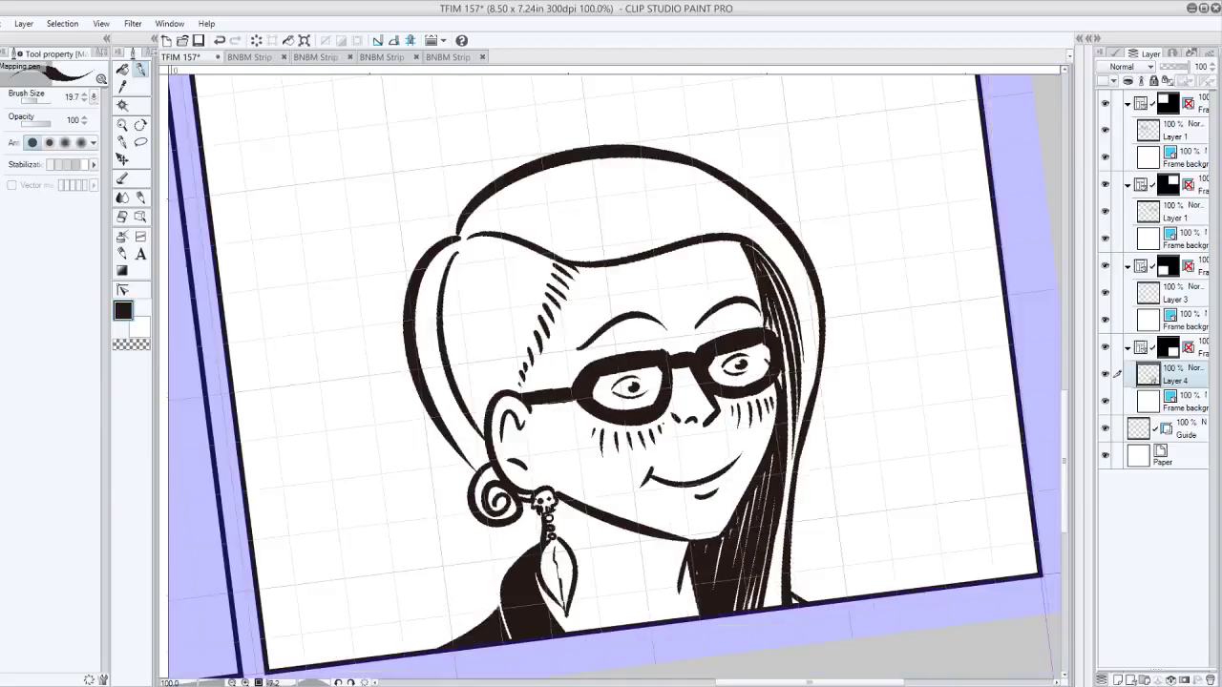
{"action": "scroll", "coordinate": [750, 430], "scroll_direction": "down", "scroll_amount": 2}
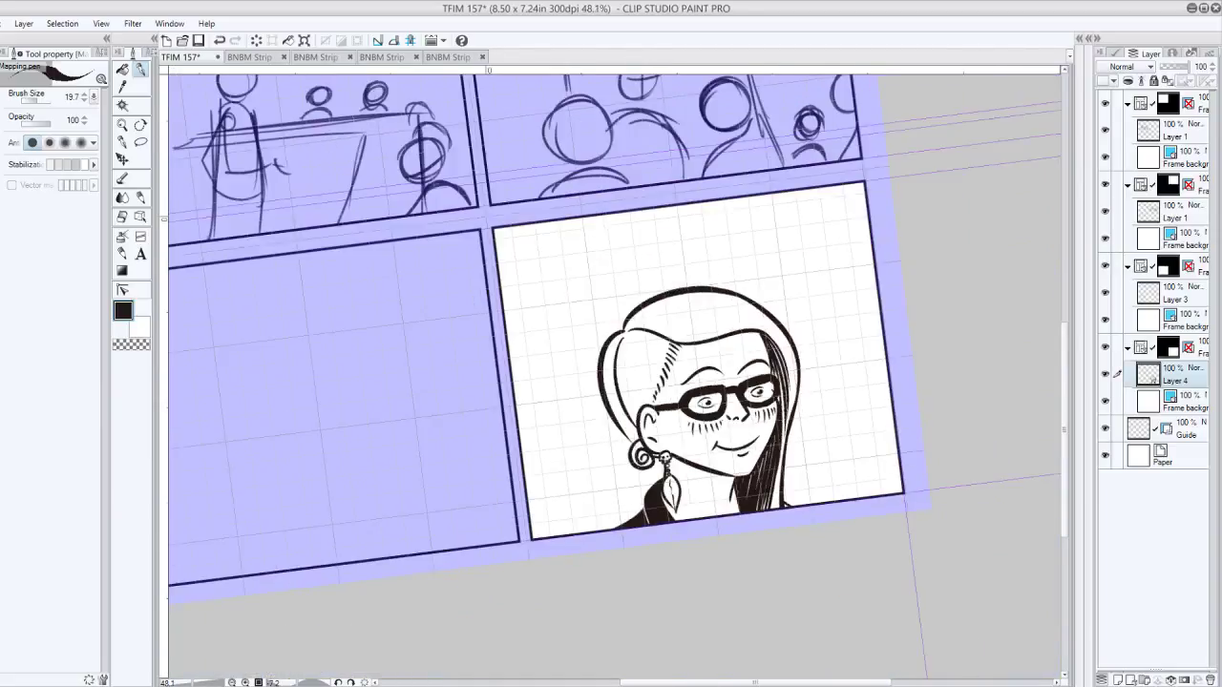
{"action": "left_click_drag", "start_coordinate": [763, 402], "coordinate": [847, 452]}
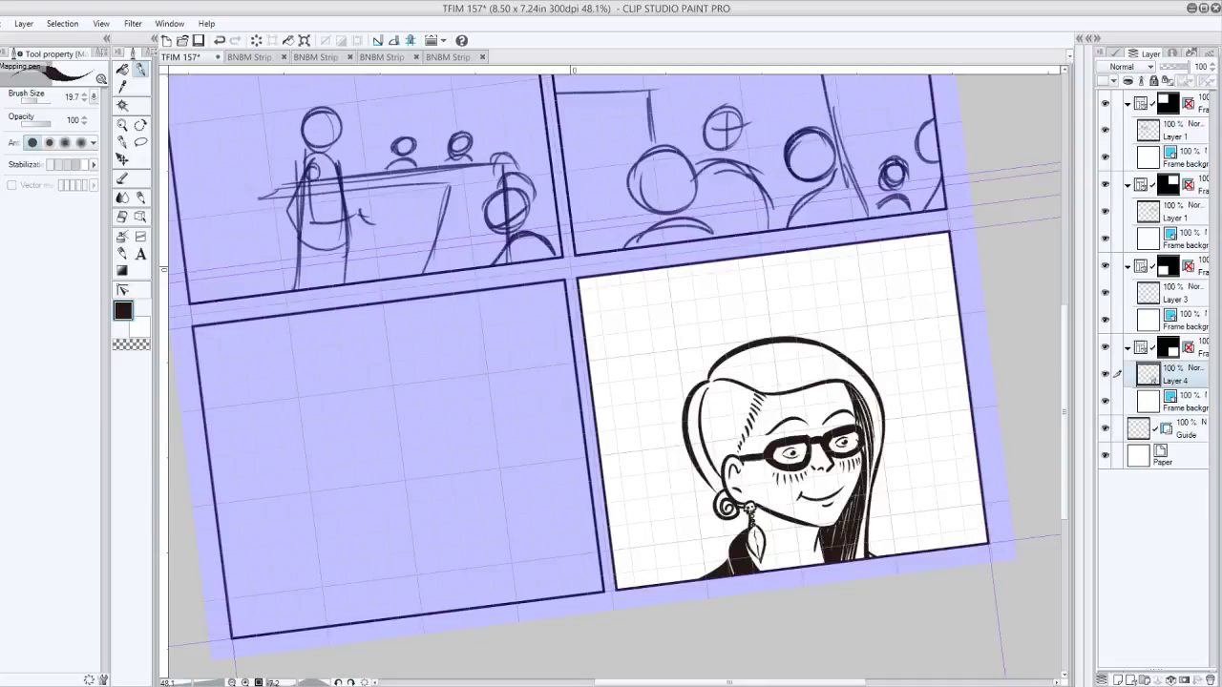
{"action": "mouse_move", "coordinate": [874, 466]}
{"action": "left_mouse_down"}
{"action": "mouse_move", "coordinate": [709, 465]}
{"action": "mouse_move", "coordinate": [695, 408]}
{"action": "left_mouse_up"}
{"action": "scroll", "coordinate": [709, 465], "scroll_direction": "up", "scroll_amount": 3}
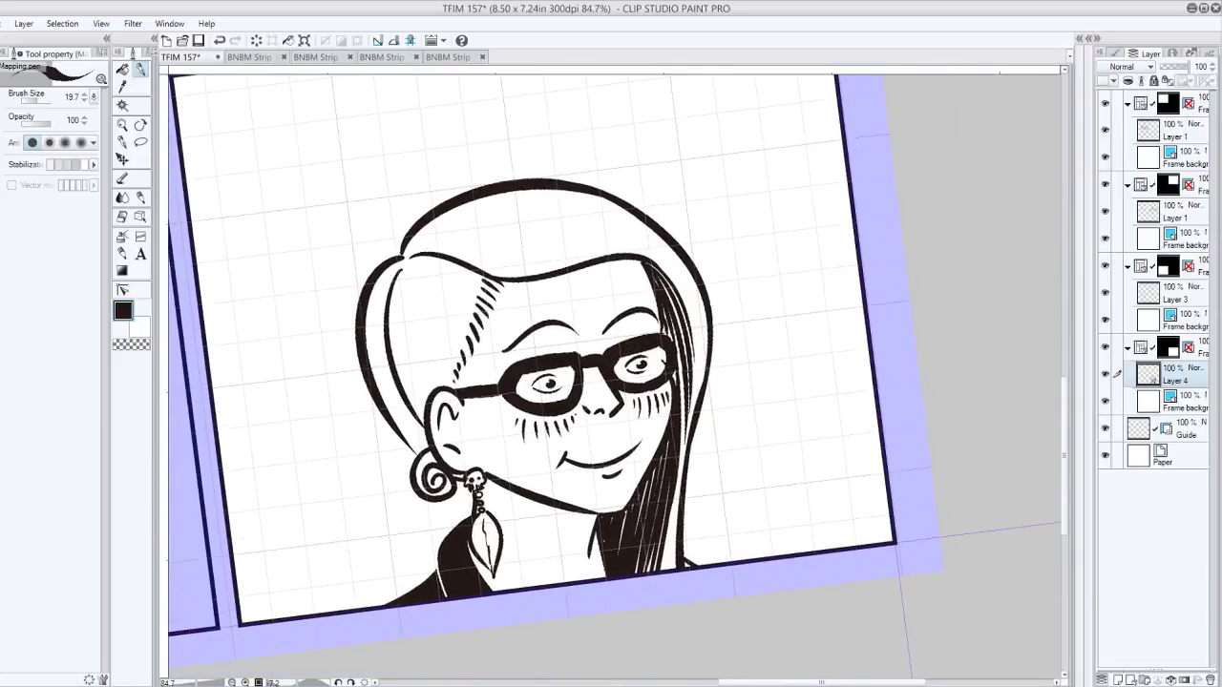
{"action": "left_click", "coordinate": [142, 142]}
{"action": "mouse_move", "coordinate": [616, 463]}
{"action": "left_mouse_down"}
{"action": "mouse_move", "coordinate": [562, 482]}
{"action": "mouse_move", "coordinate": [555, 451]}
{"action": "mouse_move", "coordinate": [653, 438]}
{"action": "mouse_move", "coordinate": [643, 460]}
{"action": "mouse_move", "coordinate": [607, 474]}
{"action": "mouse_move", "coordinate": [625, 446]}
{"action": "left_mouse_up"}
{"action": "left_click", "coordinate": [122, 158]}
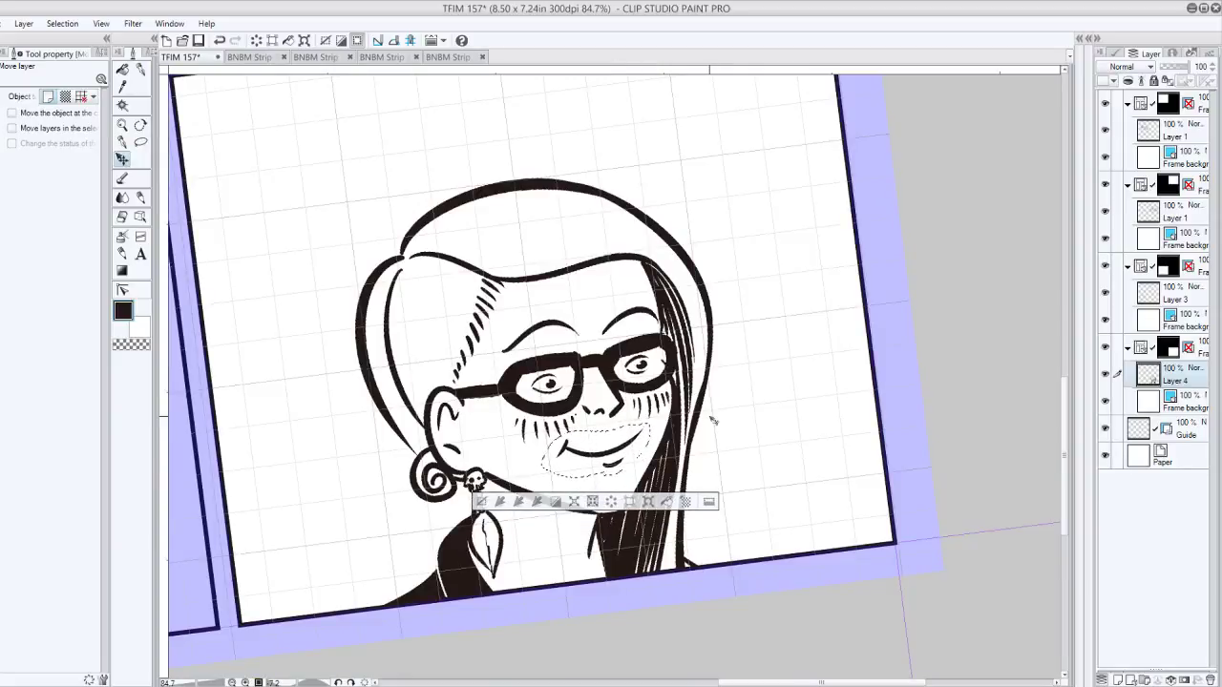
{"action": "key", "text": "ctrl+d"}
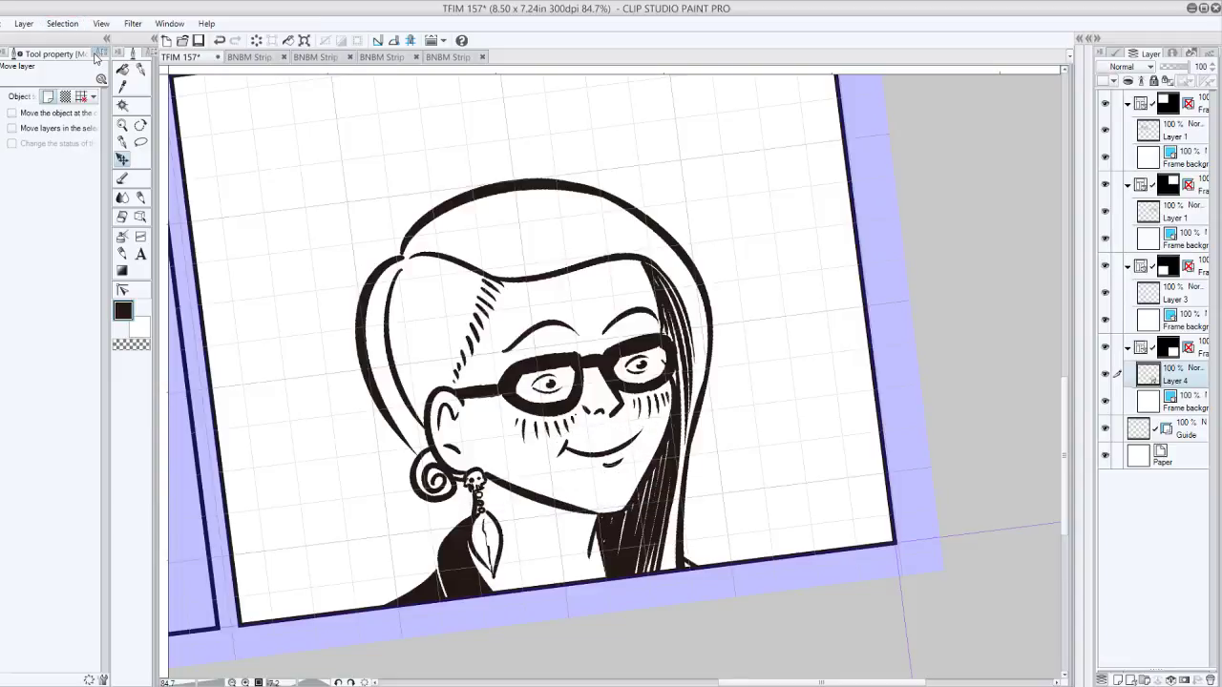
{"action": "left_click", "coordinate": [200, 40]}
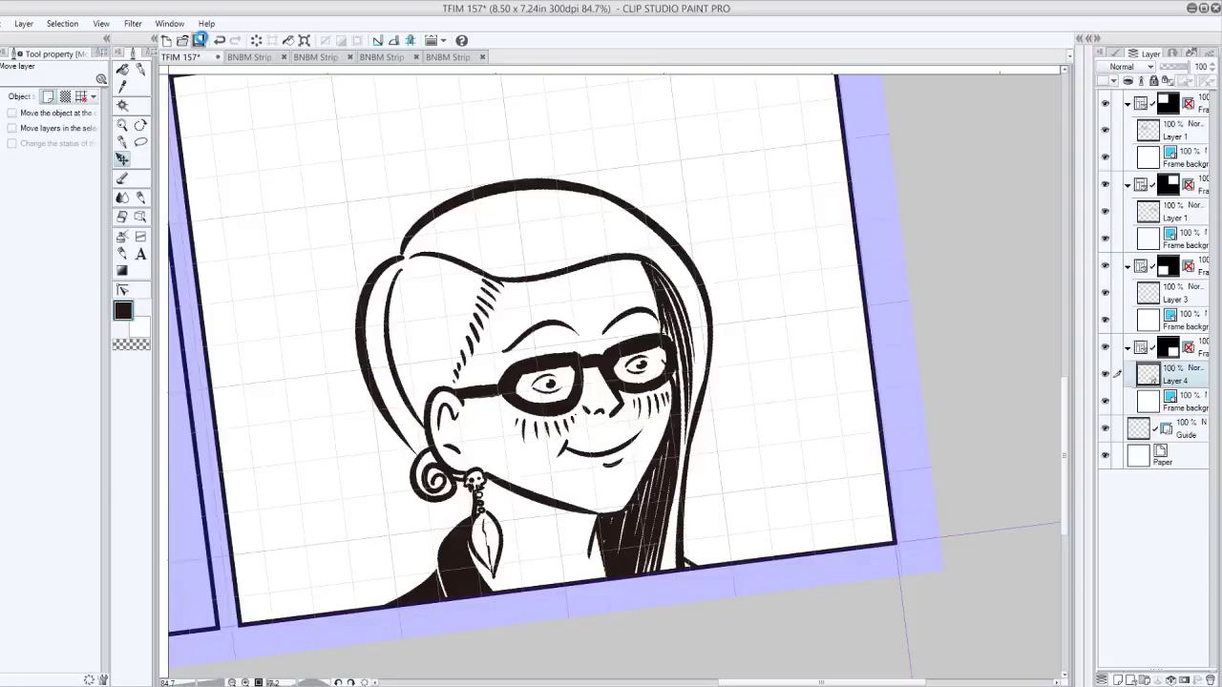